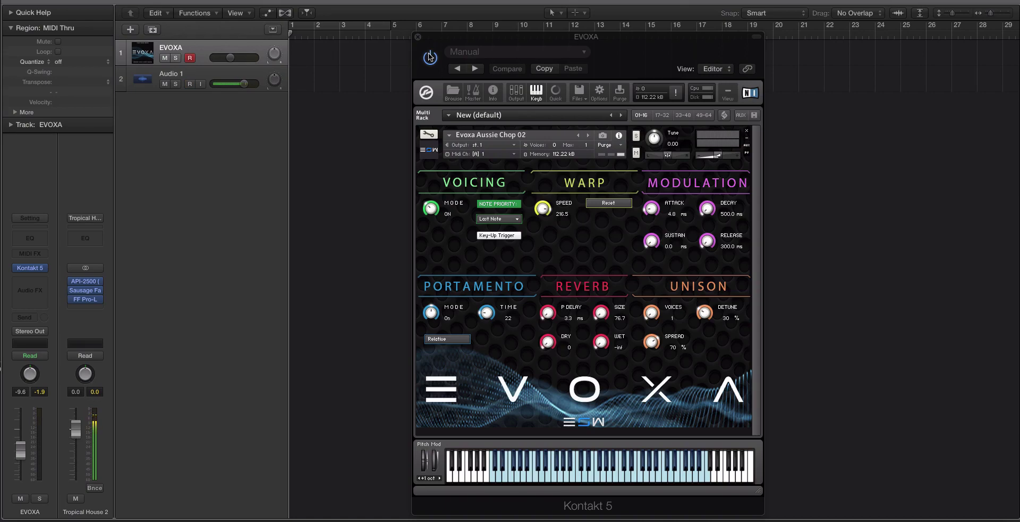
Open the file browser and audition the first Evoxa instruments, including Back It Up and Ayyyy
click(453, 90)
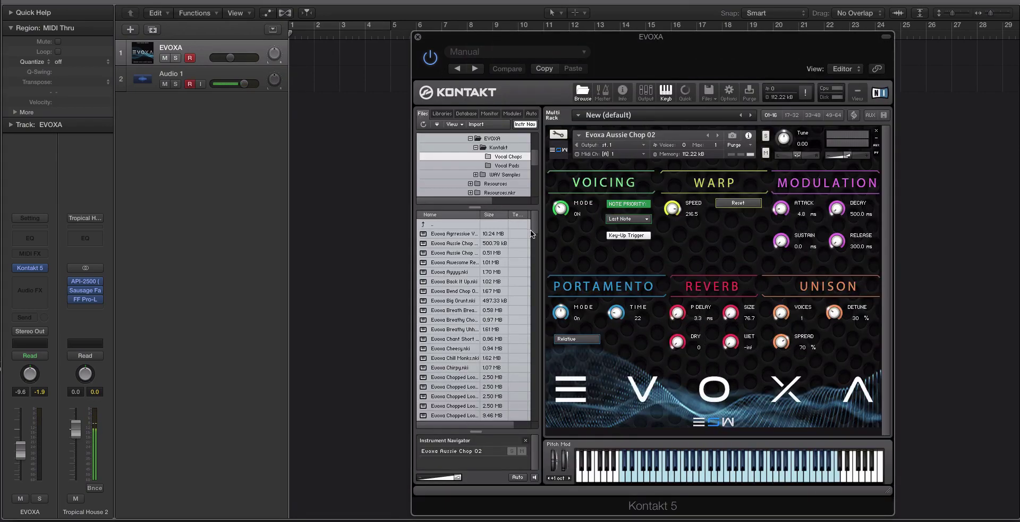
scroll(531, 234, down, 1)
scroll(496, 240, up, 1)
click(453, 235)
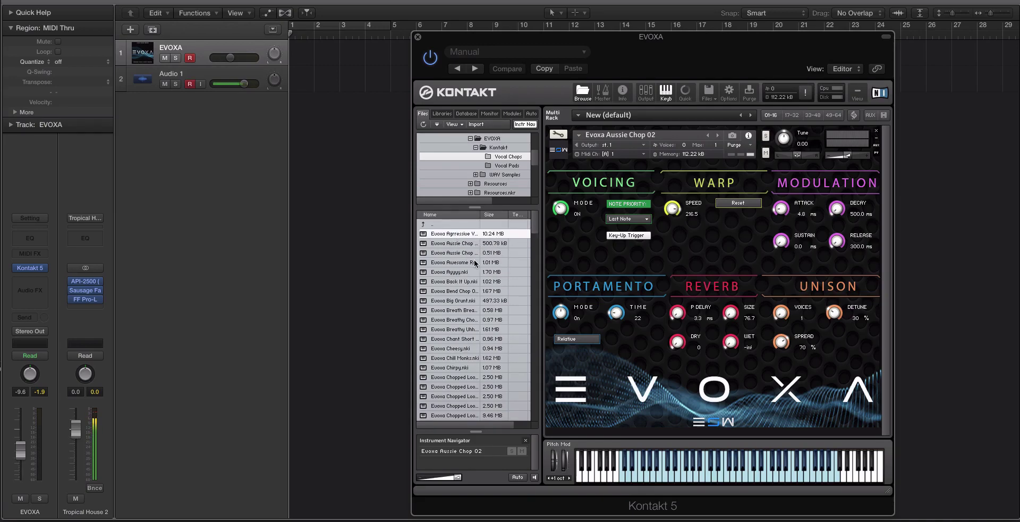
click(470, 282)
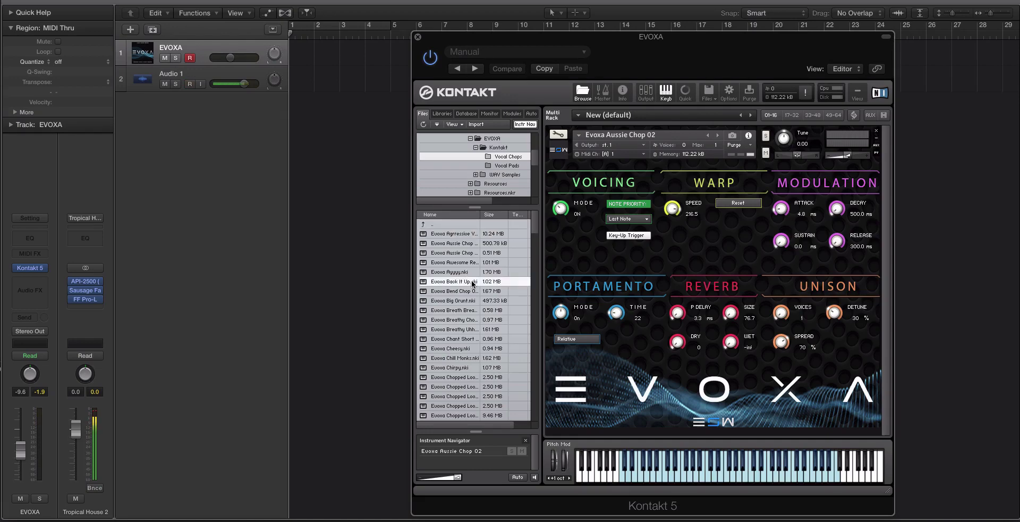
click(460, 273)
Scroll the Vocal Chops list and select the 5.94 MB chopped loop instrument
scroll(467, 281, down, 5)
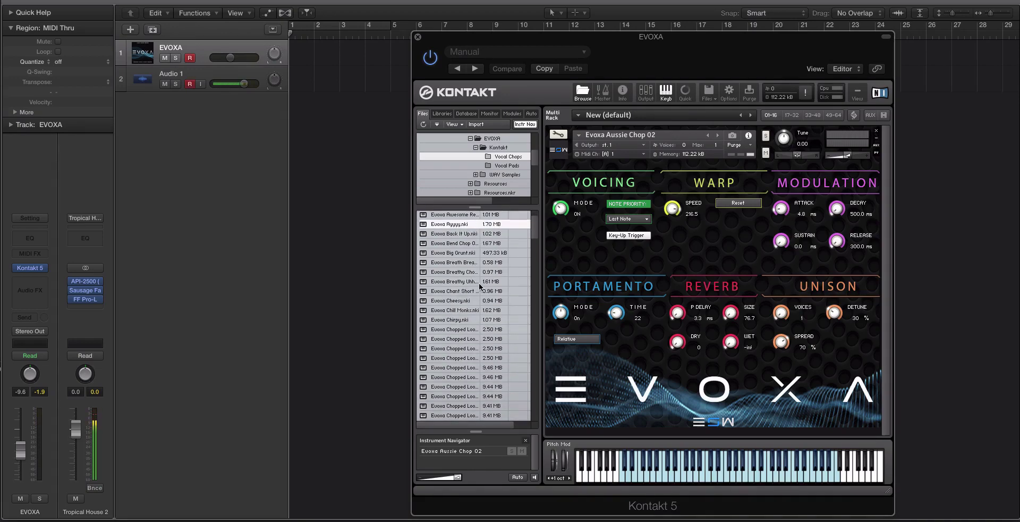
scroll(480, 287, down, 8)
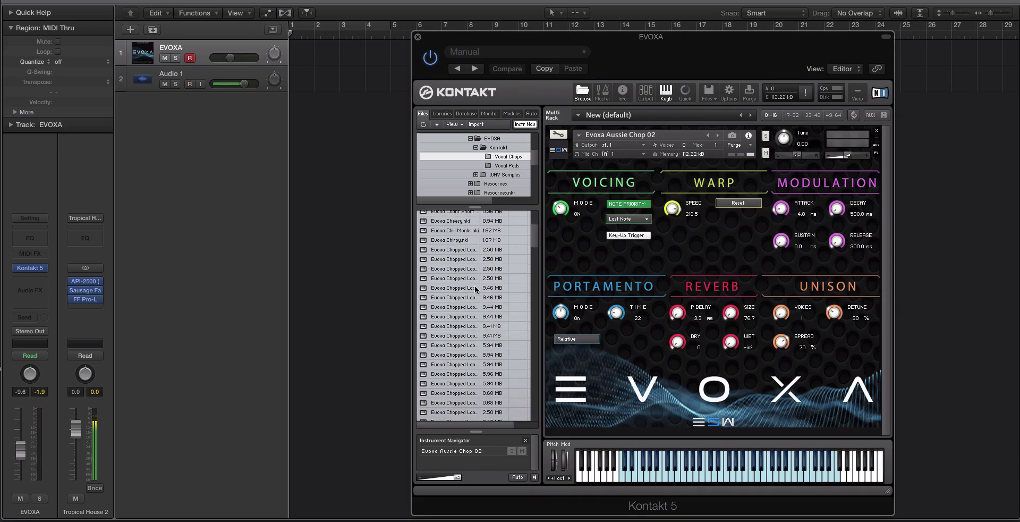
scroll(480, 287, down, 10)
scroll(474, 289, down, 1)
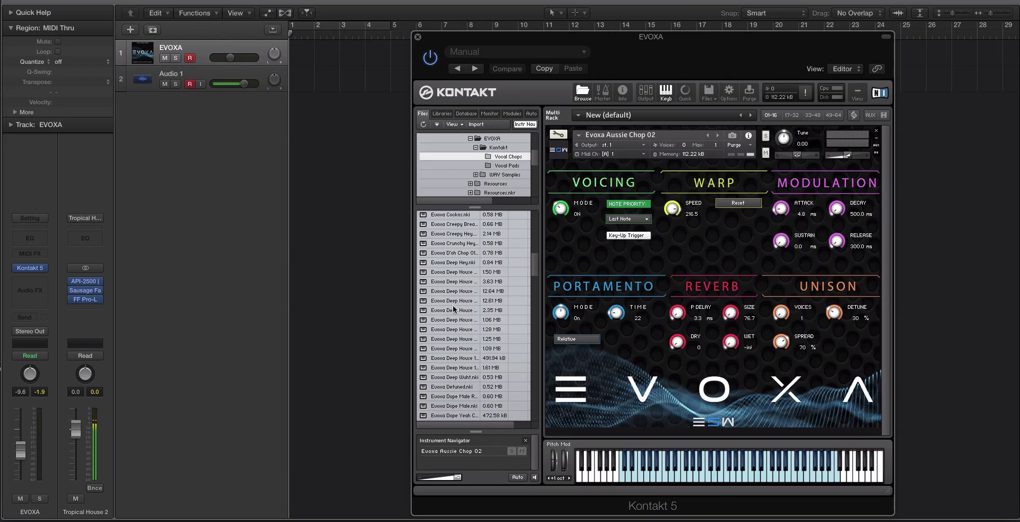
scroll(454, 308, up, 3)
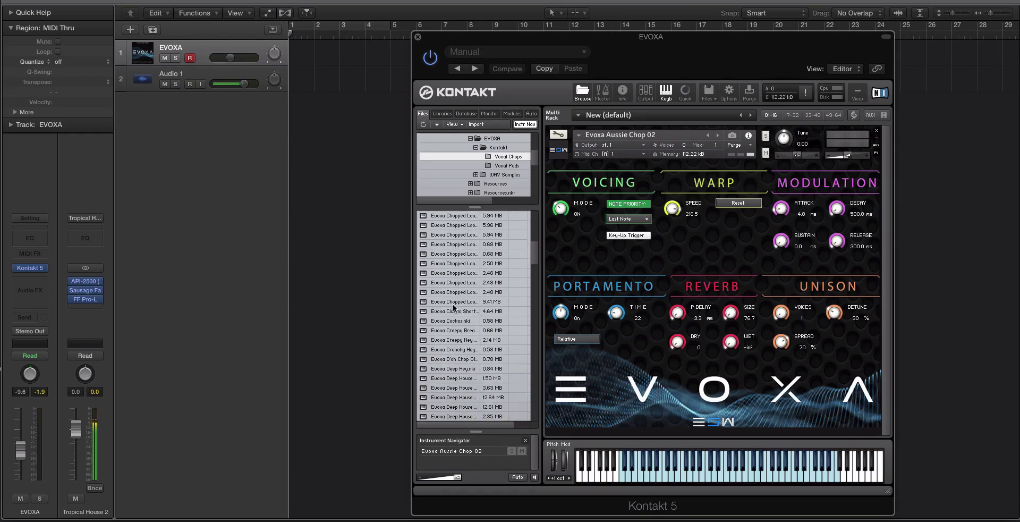
scroll(455, 307, up, 1)
click(466, 247)
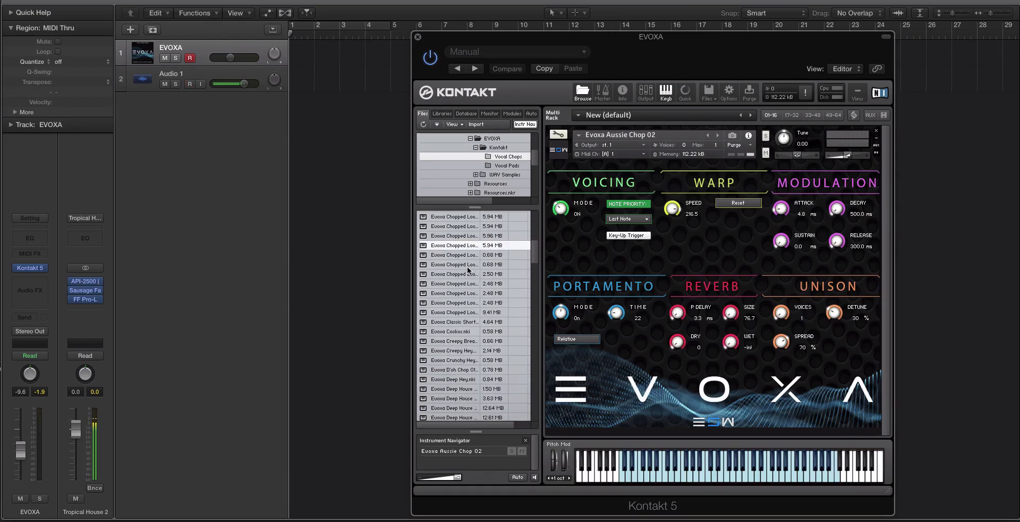
Scroll through the remaining Evoxa Vocal Chops instruments in the browser
scroll(464, 270, down, 7)
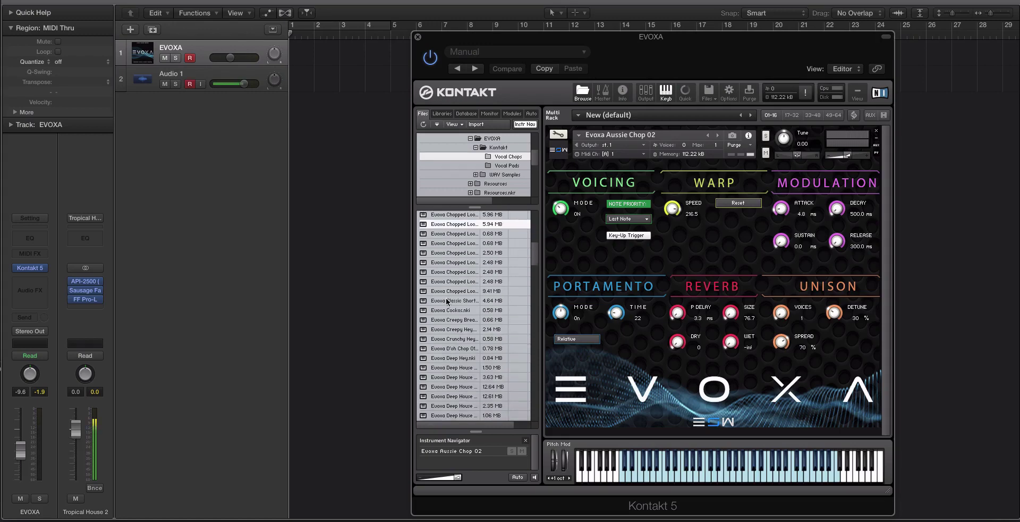
scroll(452, 324, down, 9)
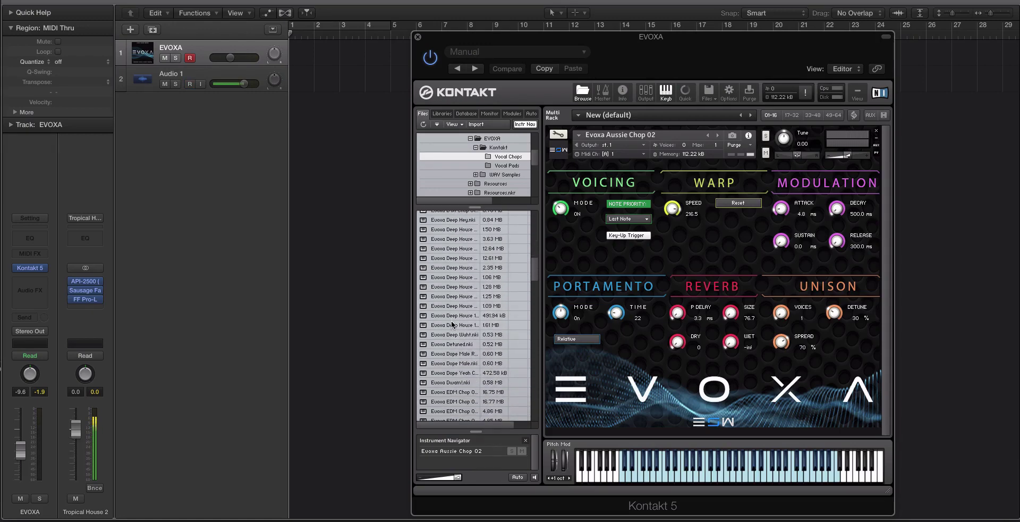
scroll(467, 345, down, 4)
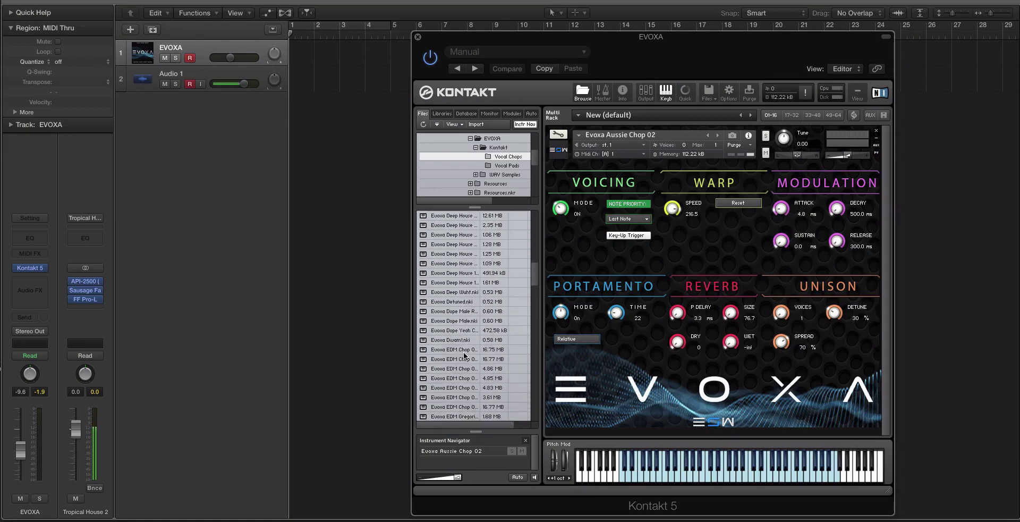
scroll(464, 365, down, 4)
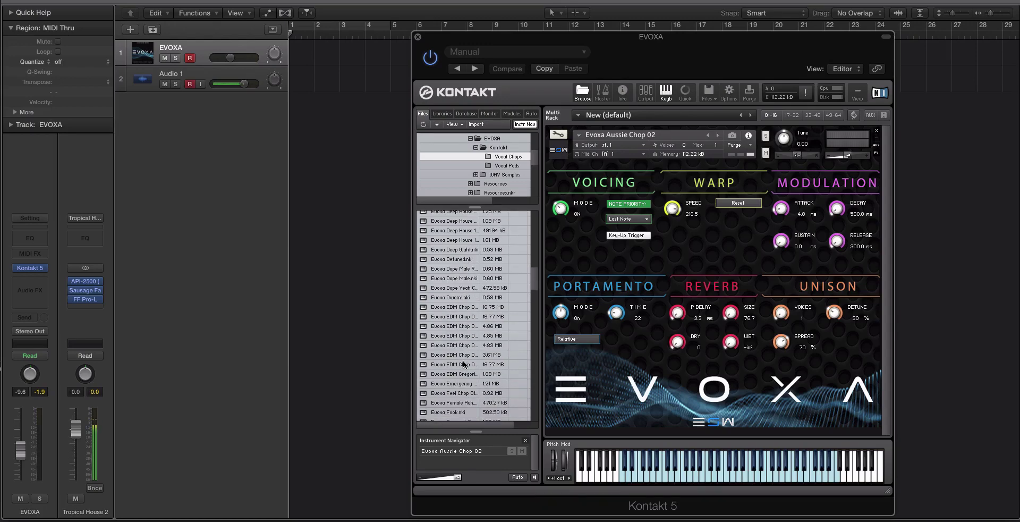
scroll(474, 332, down, 8)
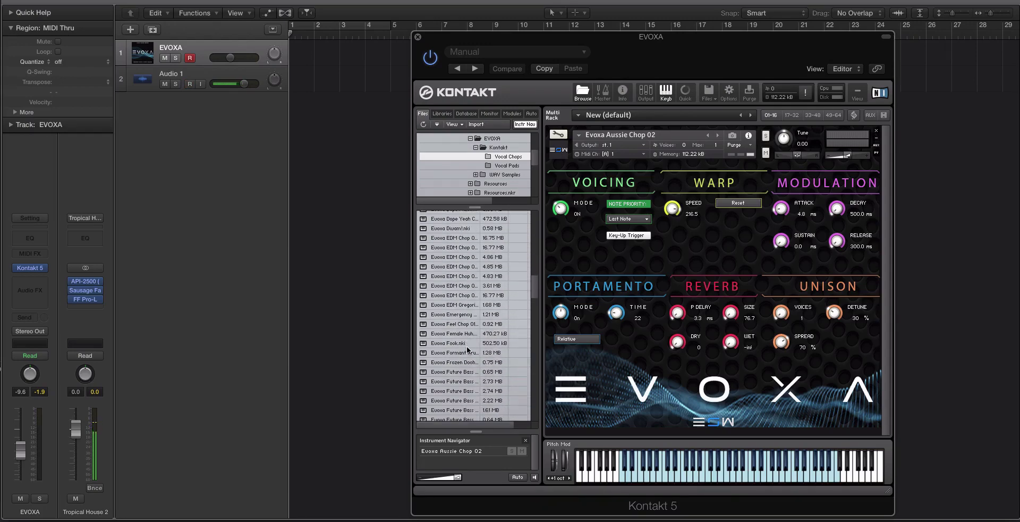
scroll(463, 367, down, 12)
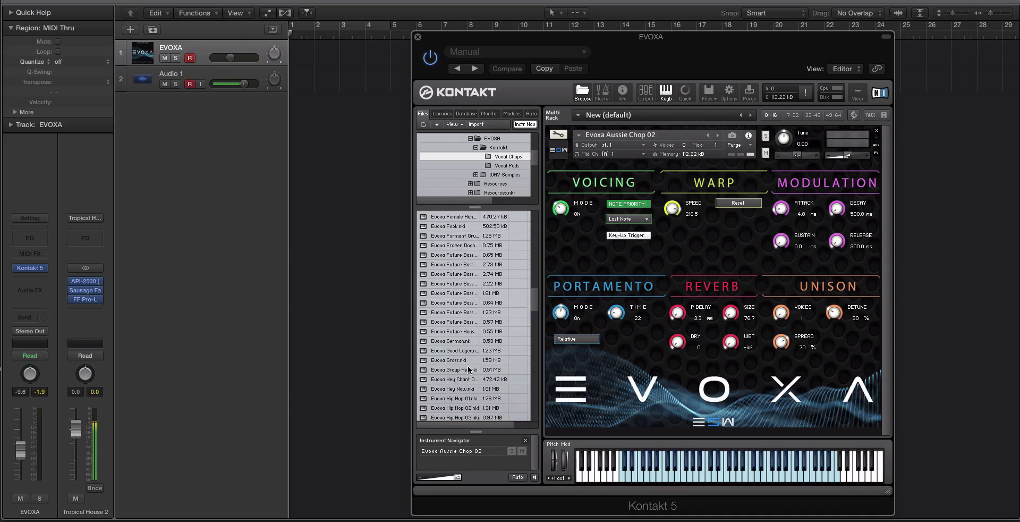
scroll(469, 369, down, 15)
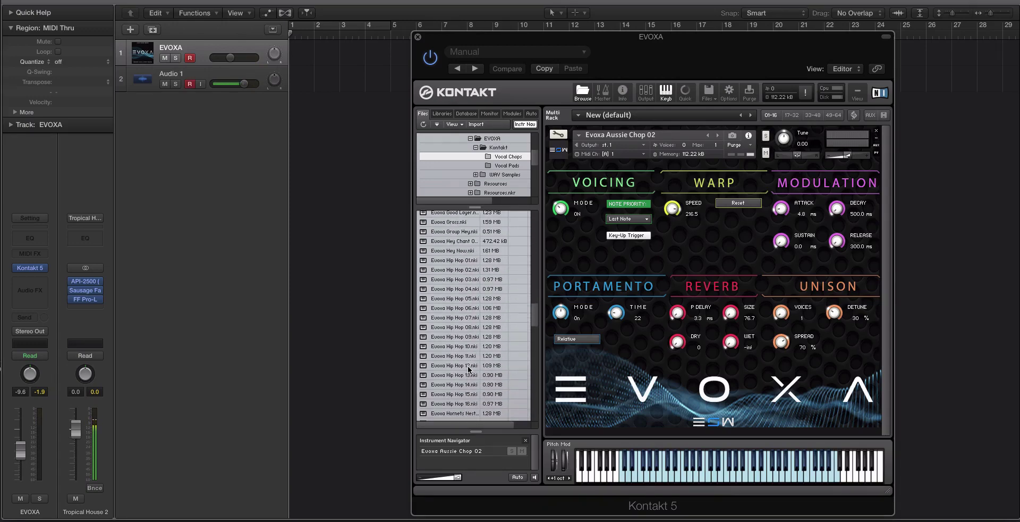
scroll(469, 369, down, 12)
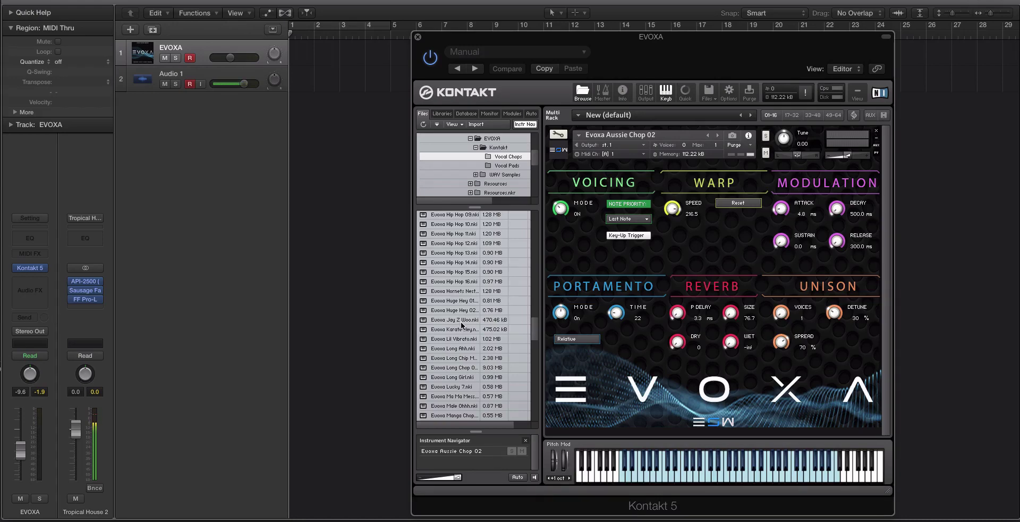
scroll(462, 336, down, 2)
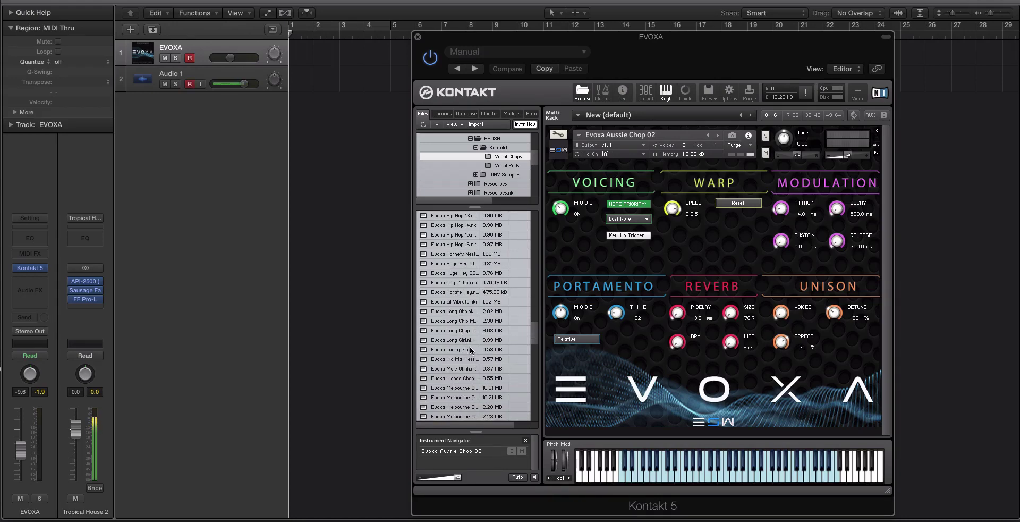
scroll(470, 350, down, 15)
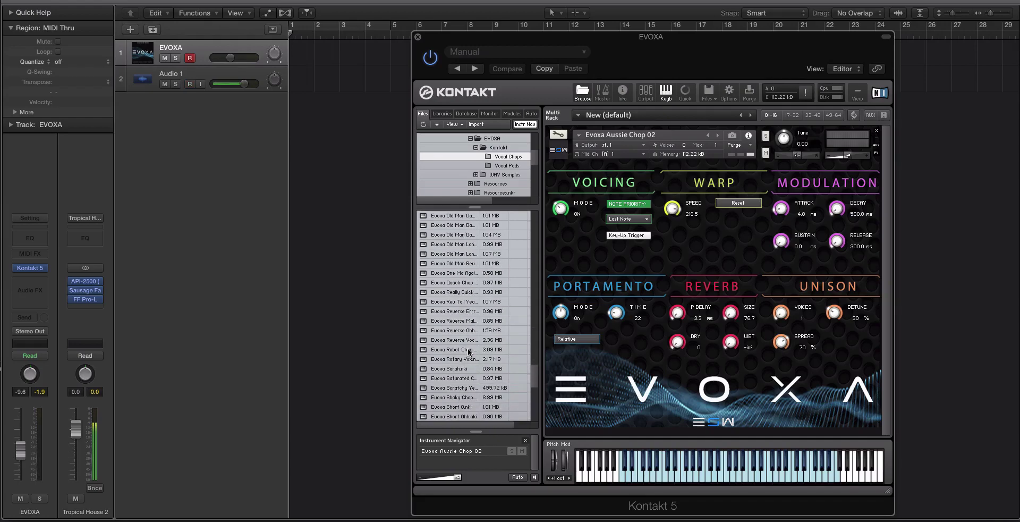
scroll(469, 350, down, 15)
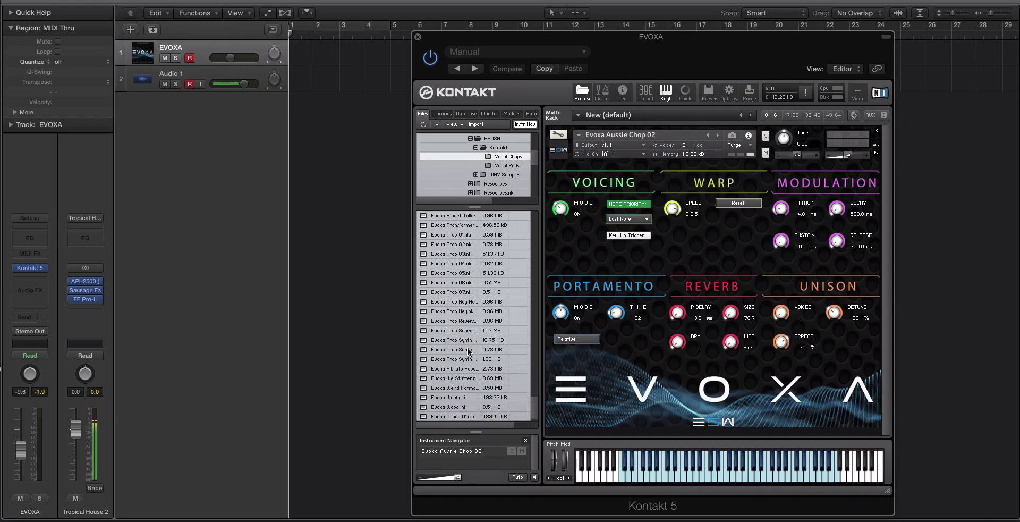
scroll(469, 350, up, 20)
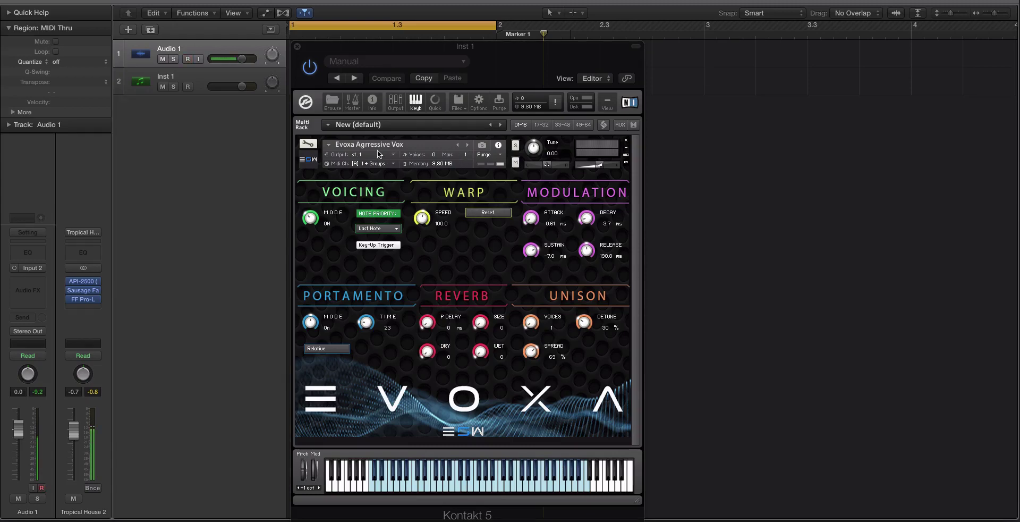
Toggle the wrench edit view, then list installed libraries such as String Ensemble and Drum Lab
click(308, 144)
click(308, 144)
click(333, 106)
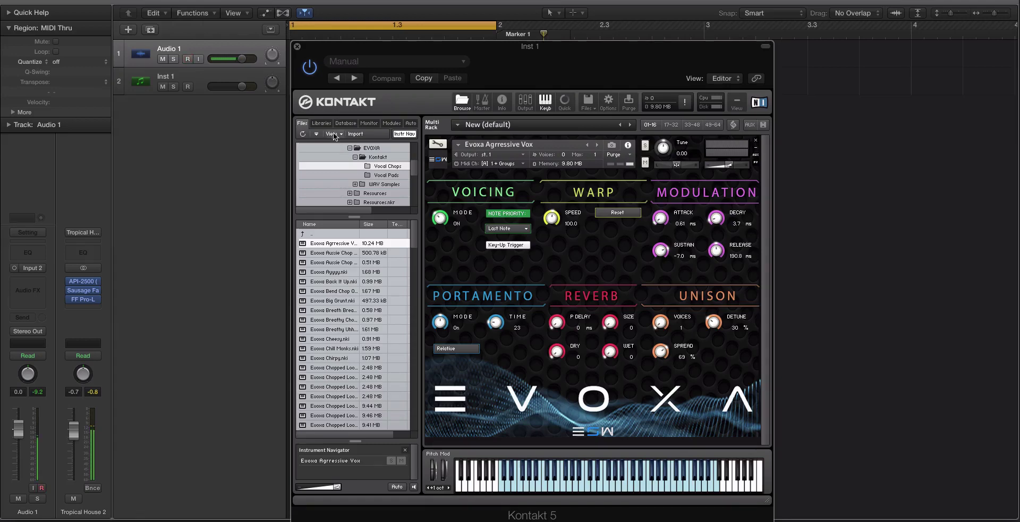
click(322, 124)
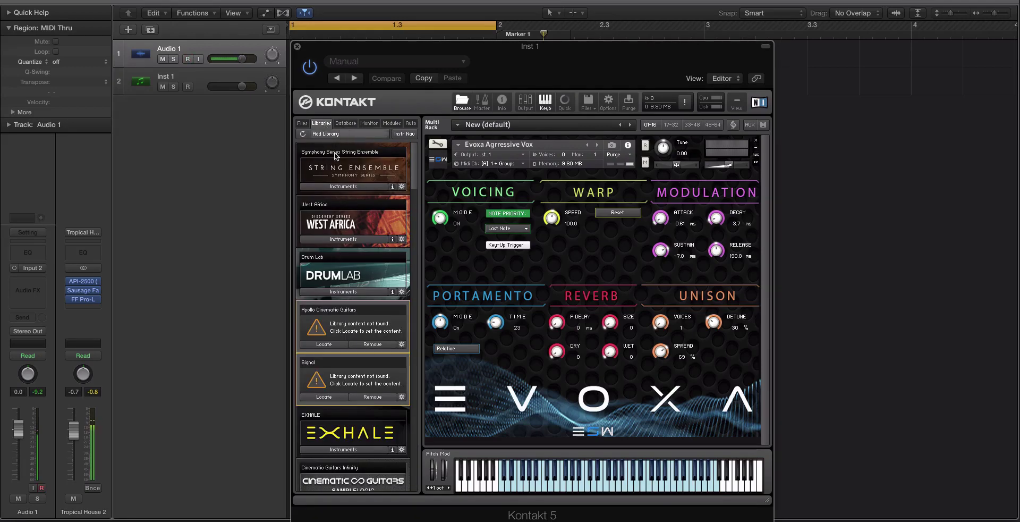
drag(412, 181, 401, 27)
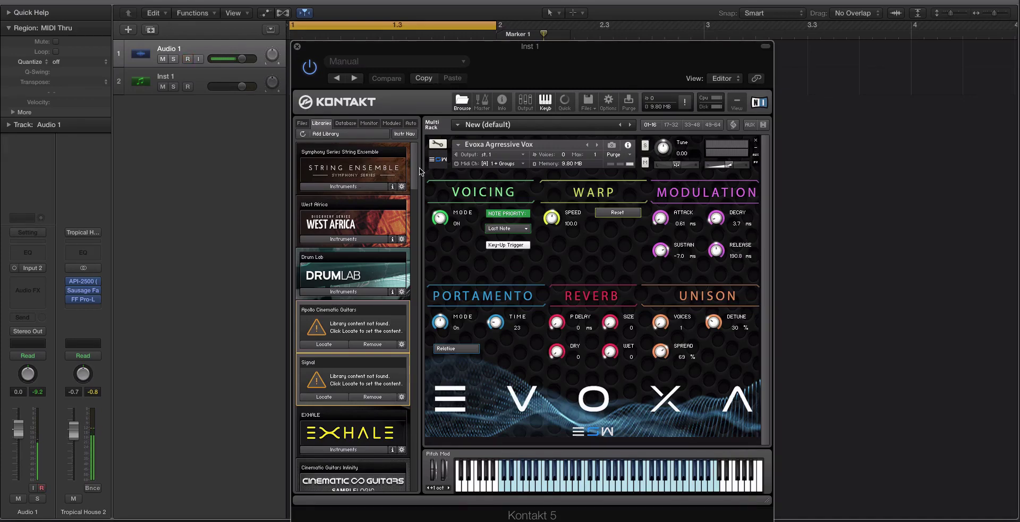
Navigate the Files tree to EVOXA > Kontakt > Vocal Chops, then hide the browser
click(303, 124)
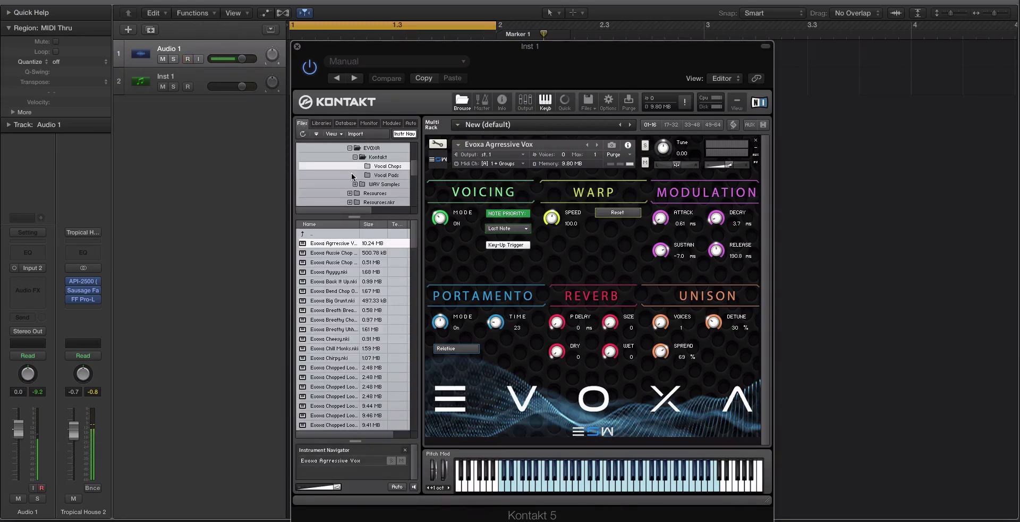
scroll(413, 165, up, 3)
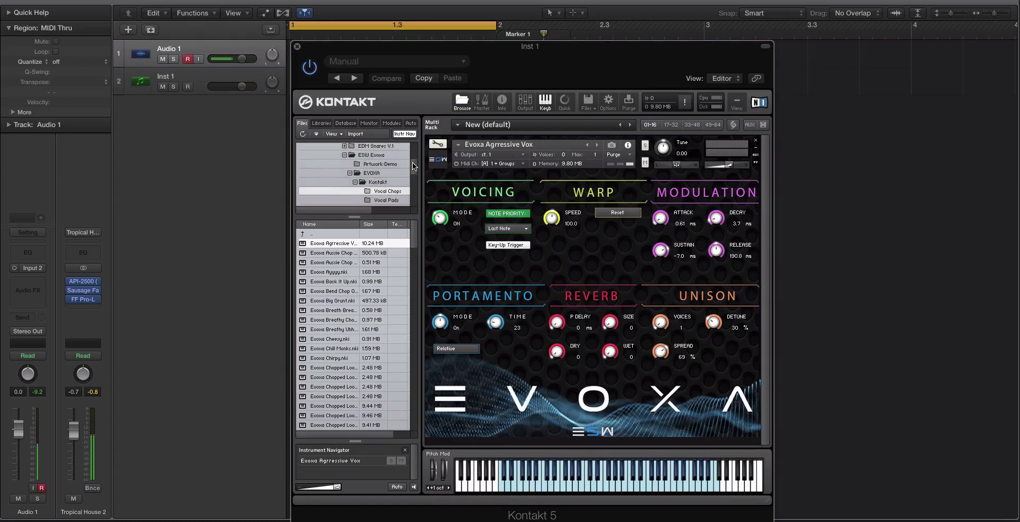
scroll(413, 166, down, 1)
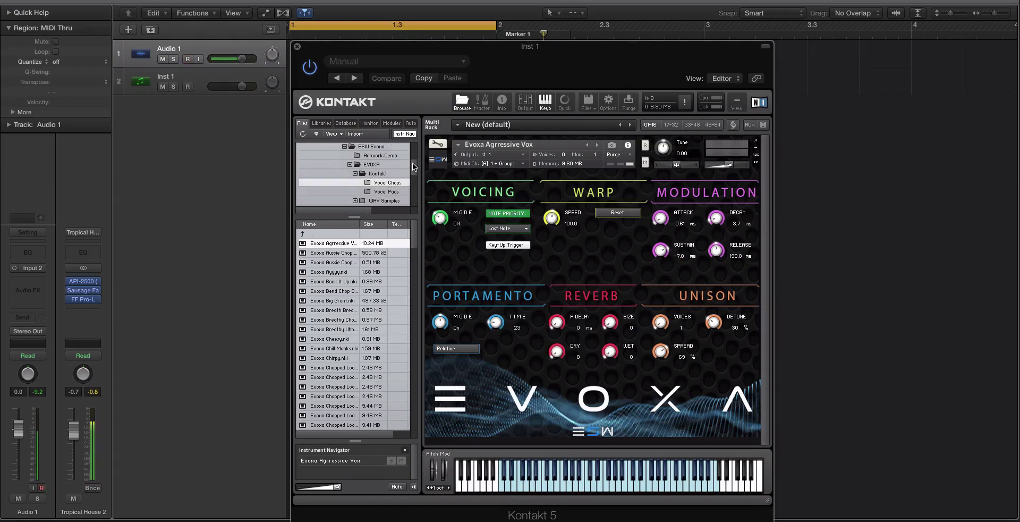
click(375, 165)
double_click(329, 243)
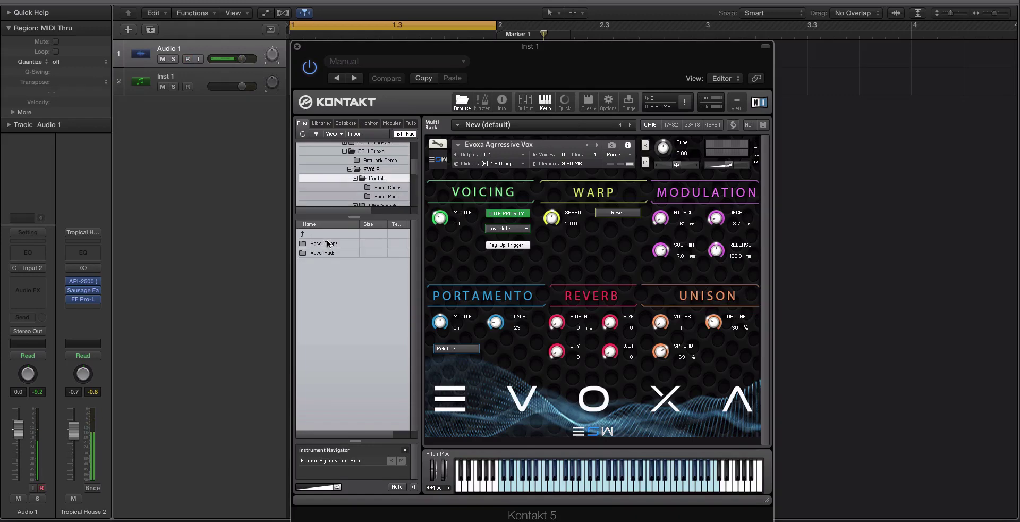
click(328, 245)
double_click(329, 244)
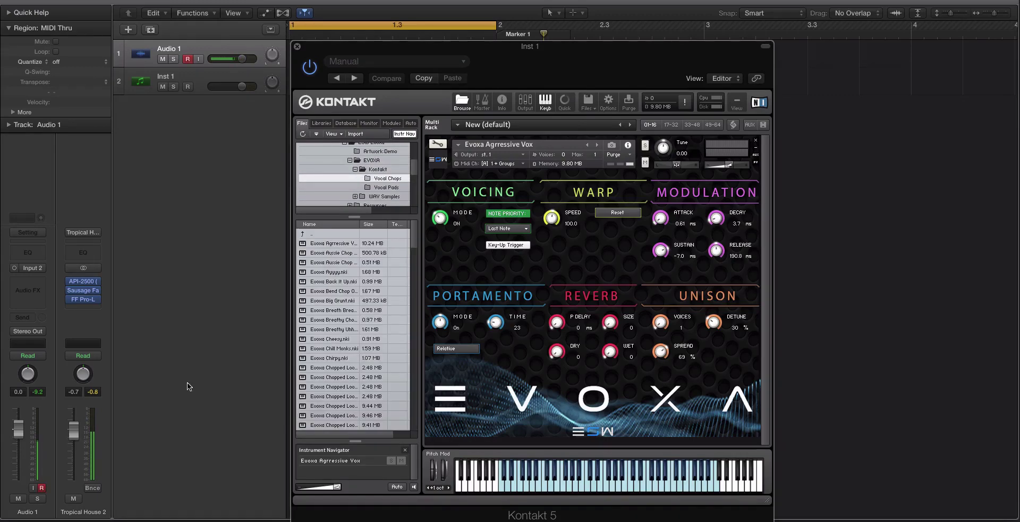
click(382, 169)
click(388, 180)
click(461, 104)
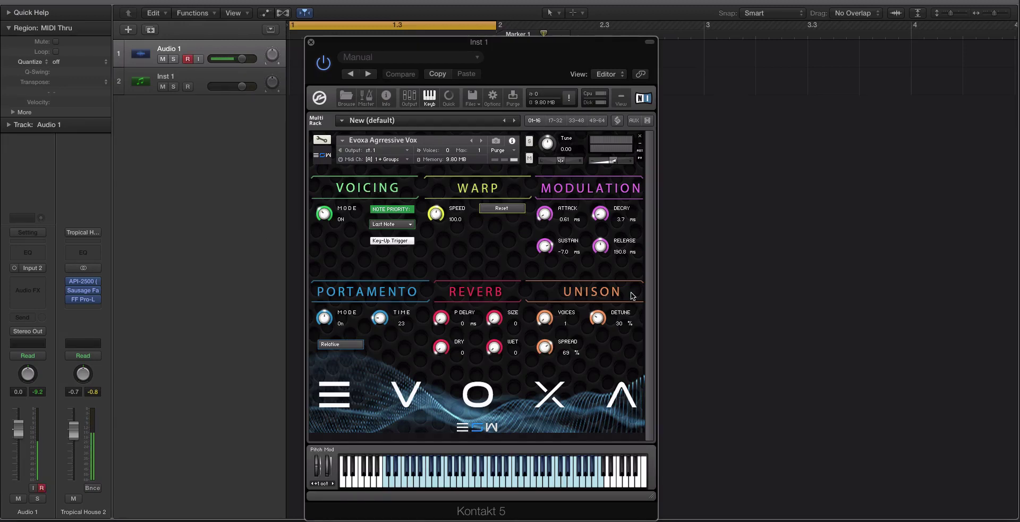
Step from Aussie Chop 01 back to Agressive Vox, then forward to Aussie Chop 02
click(481, 141)
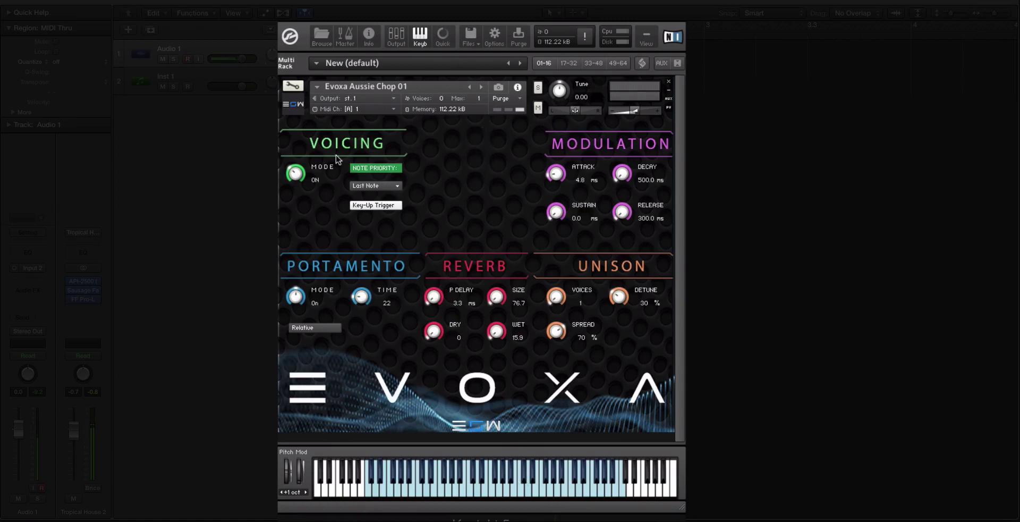
click(470, 88)
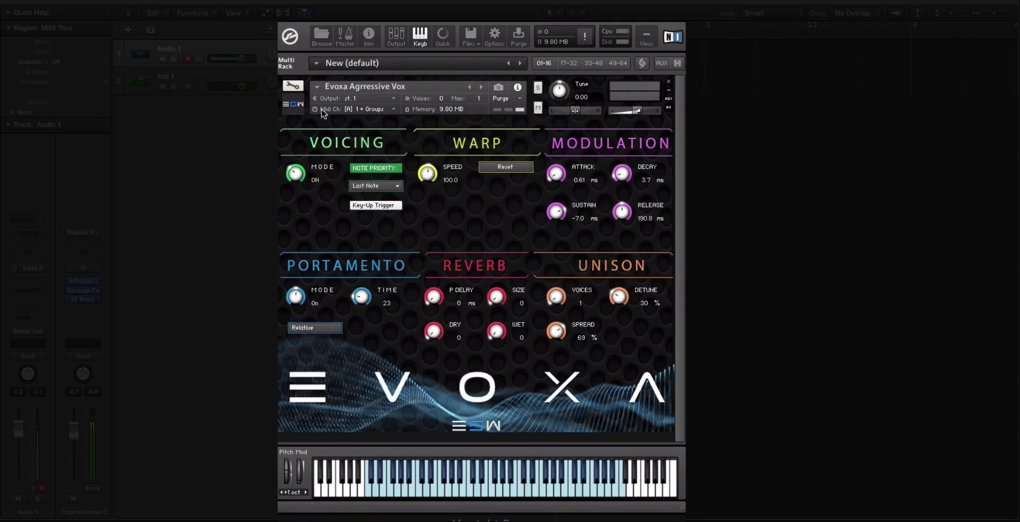
click(481, 87)
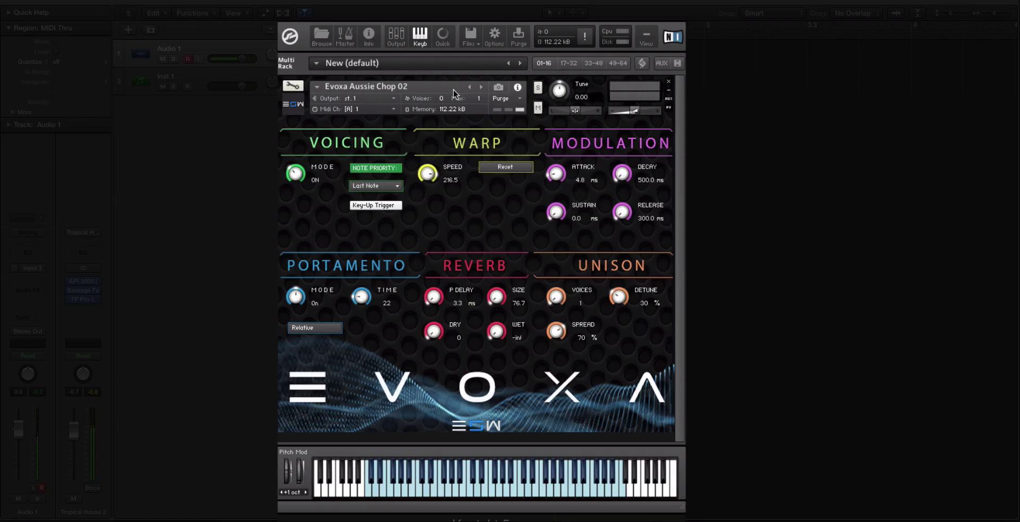
Turn voicing mode off, lower the track volume to -6 dB and raise max voices
click(298, 179)
drag(243, 86, 231, 86)
drag(482, 103, 478, 97)
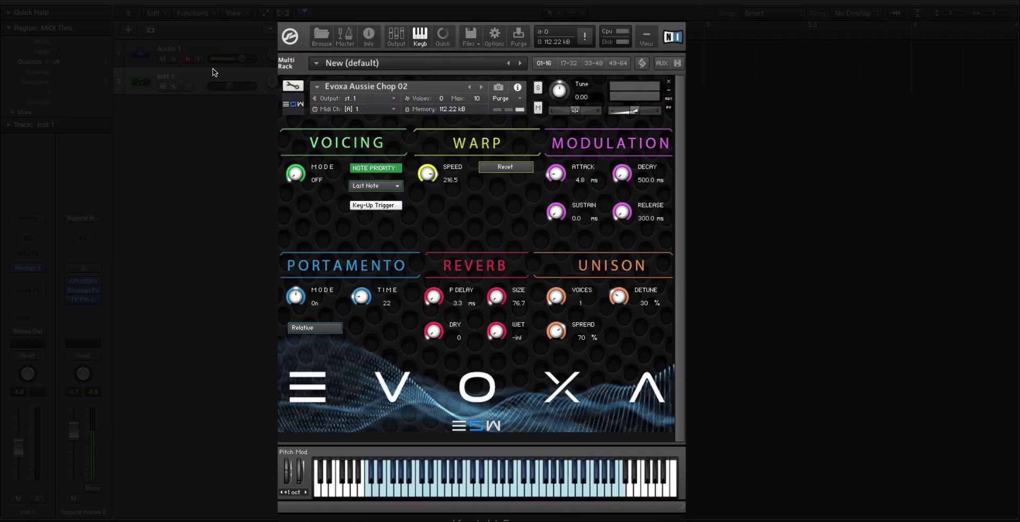
Rename the Inst 1 track to EVOXA
double_click(174, 75)
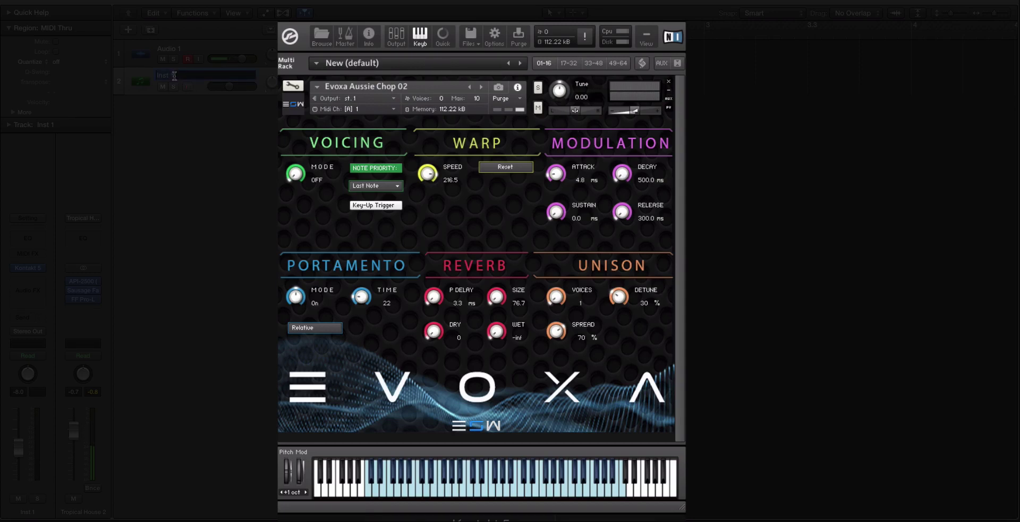
text(EVOXA)
key(Return)
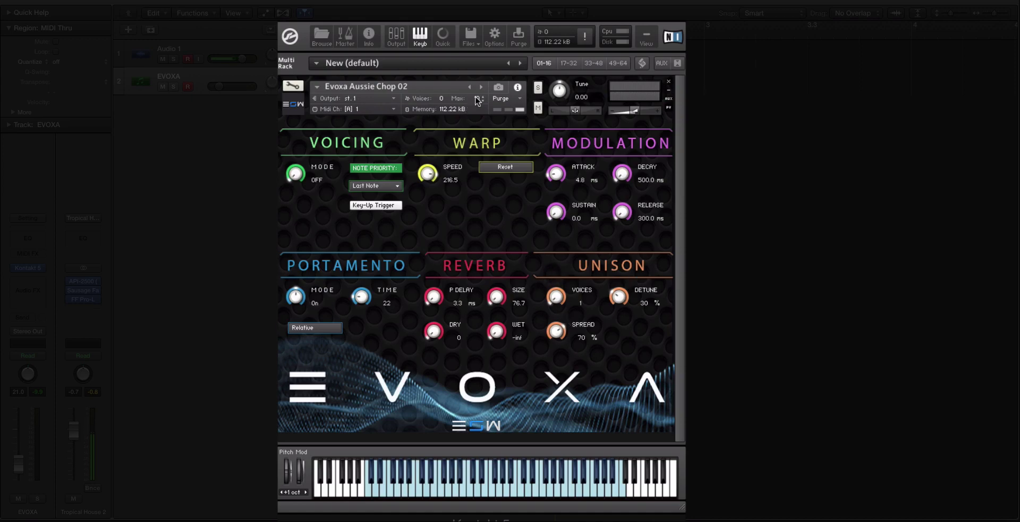
Lower max voices, turn voicing back on, return to Agressive Vox and choose Legato mode
drag(477, 98, 475, 219)
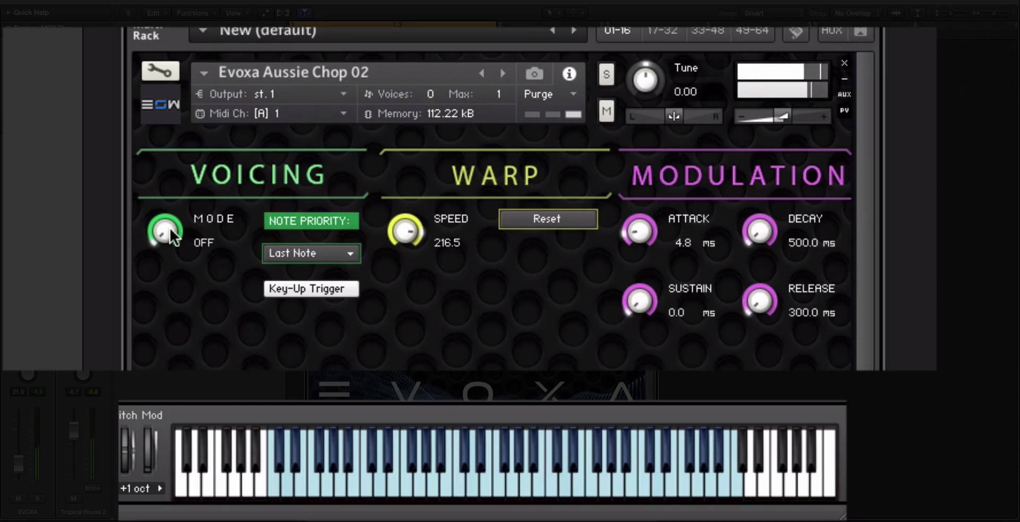
drag(167, 196, 171, 177)
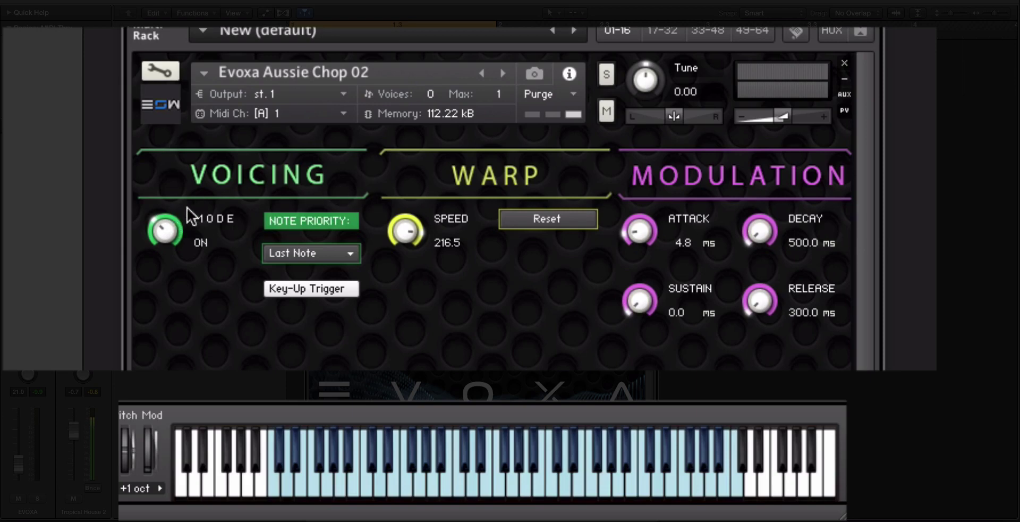
click(476, 69)
click(476, 69)
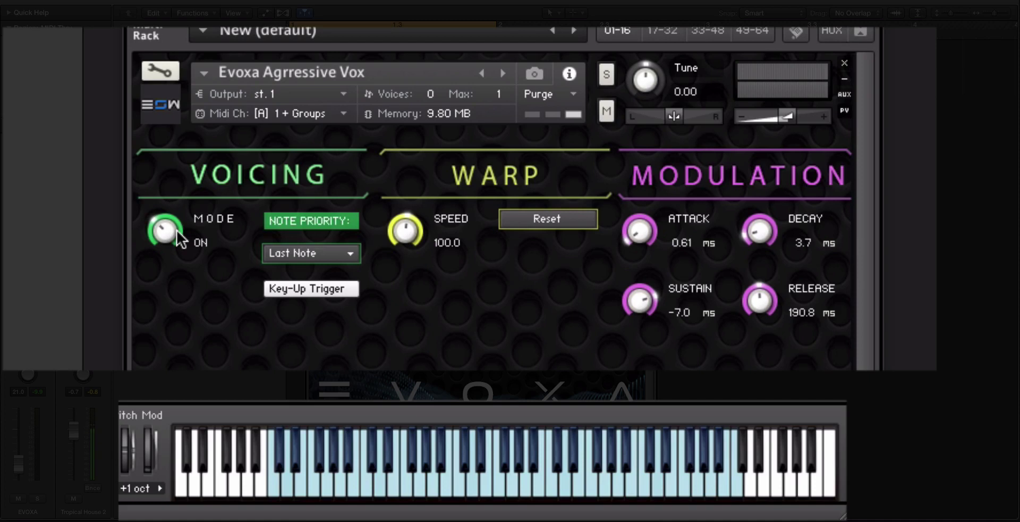
drag(177, 237, 178, 140)
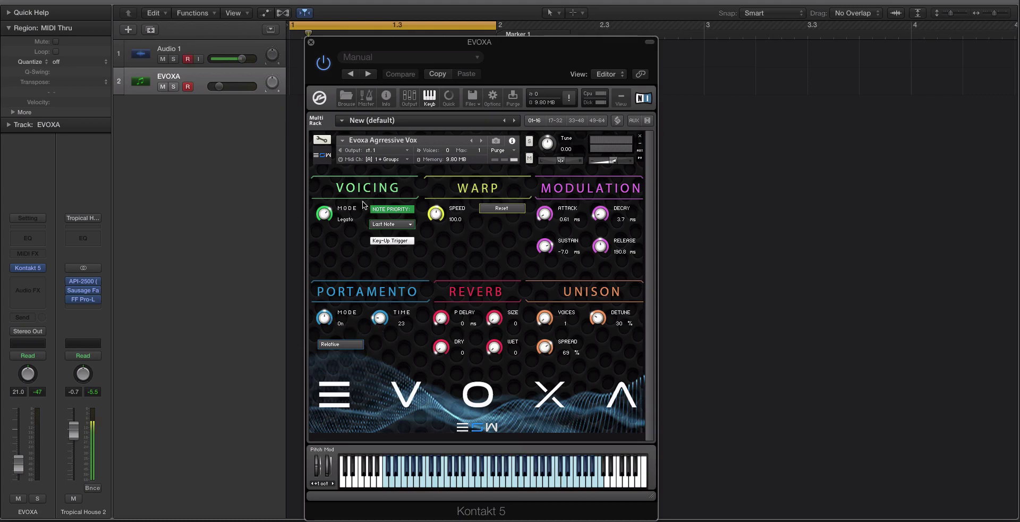
Try Offset voicing, check Note Priority, restore voicing to ON and load Aussie Chop 02
drag(327, 187, 328, 185)
click(408, 226)
click(461, 244)
drag(324, 213, 335, 243)
click(482, 141)
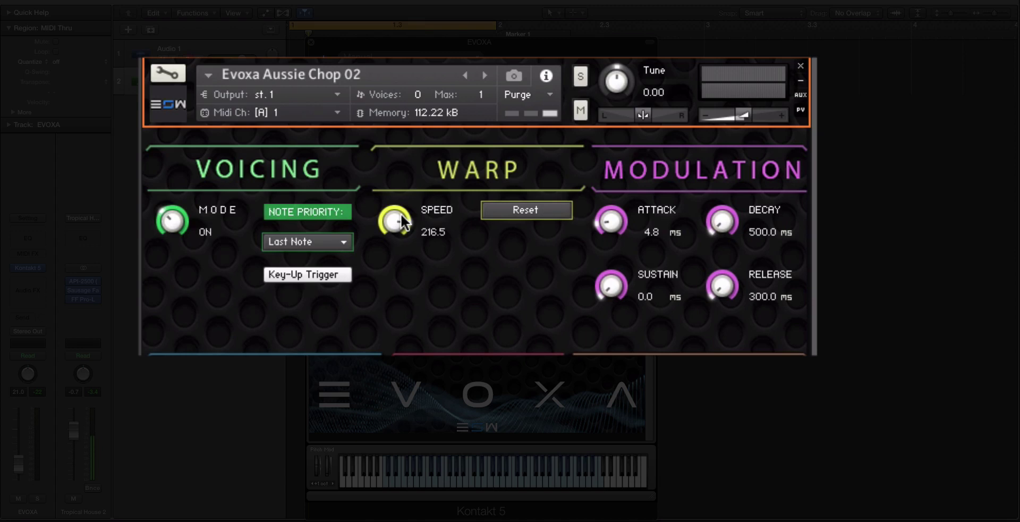
Reset Aussie Chop 02's Warp speed, sweep it down and up, then reset it to 100
click(549, 220)
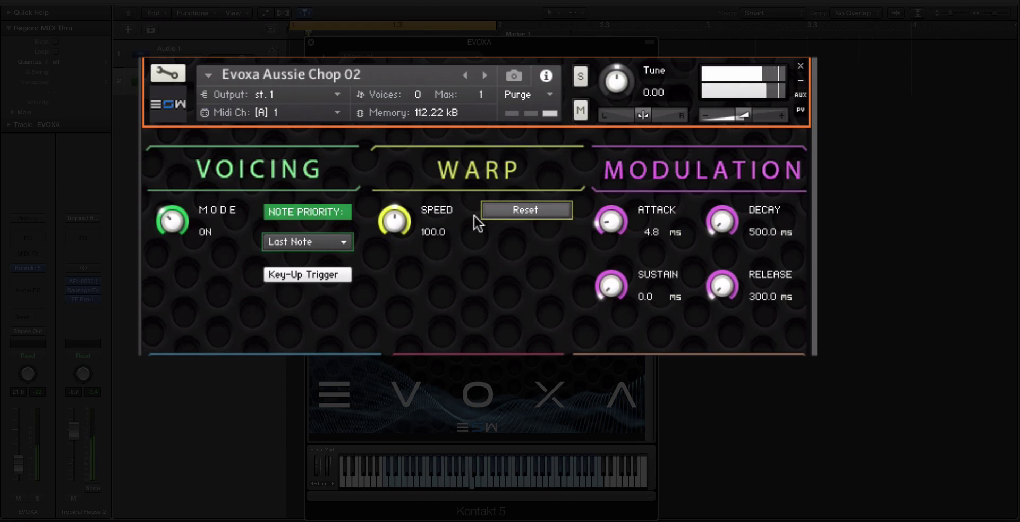
drag(395, 222, 413, 332)
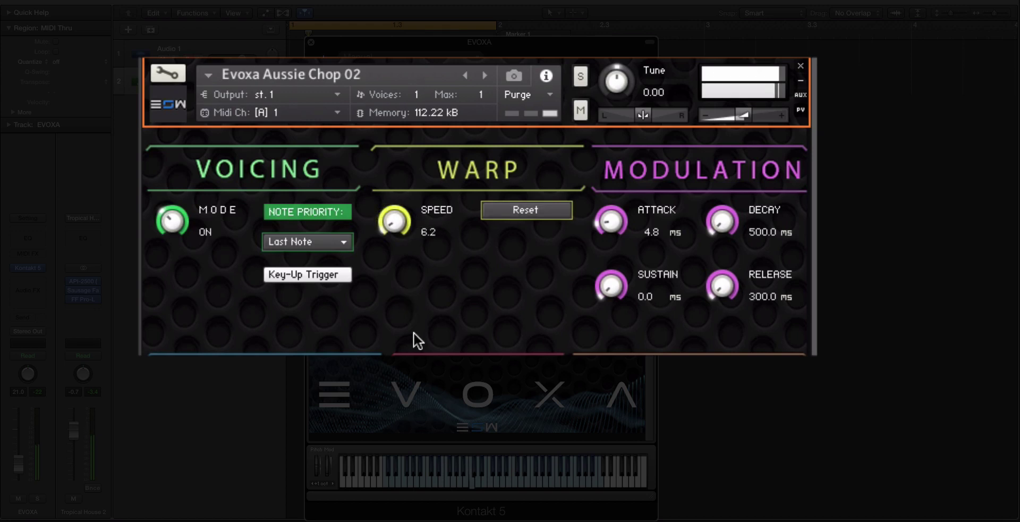
drag(391, 238, 403, 143)
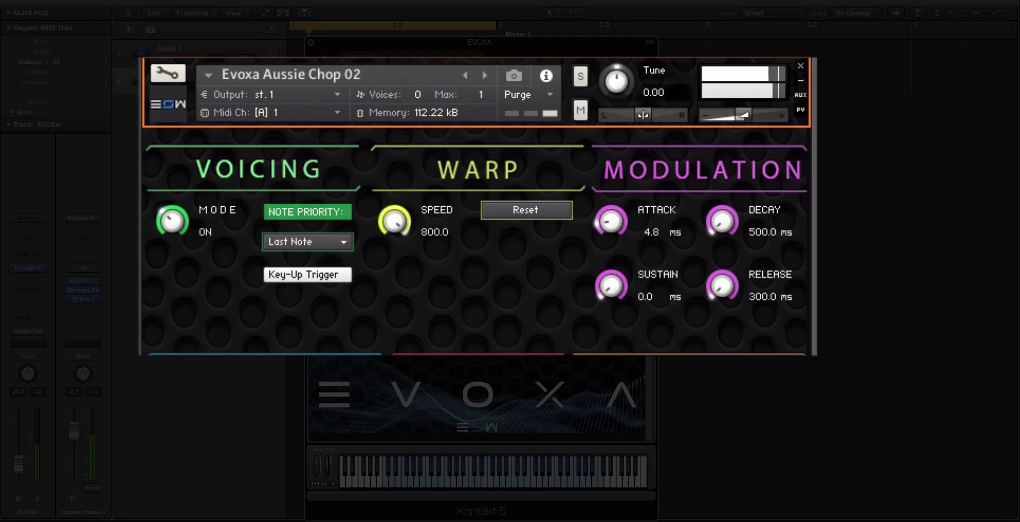
super+click(394, 221)
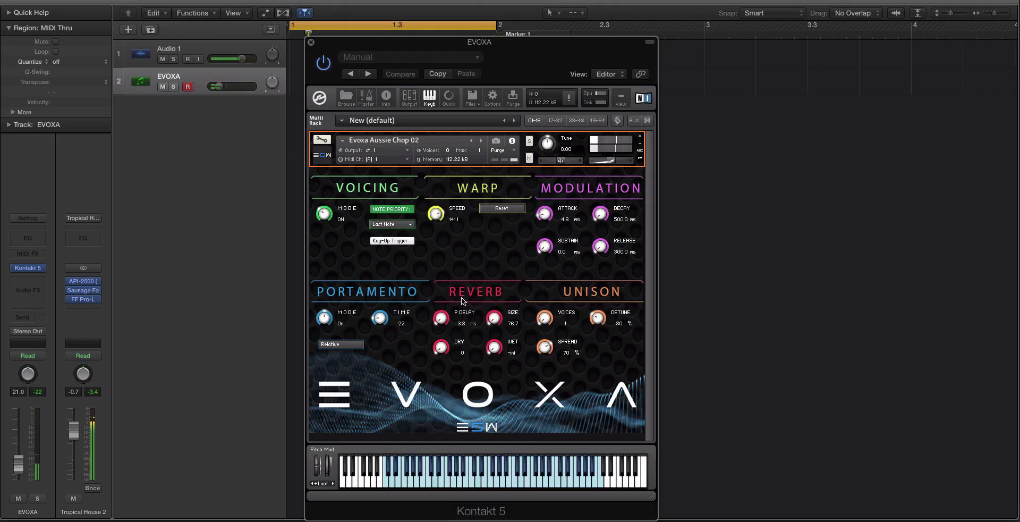
Advance to Evoxa Bend Chop 01 and raise its Warp speed from zero to 100
click(481, 140)
click(482, 140)
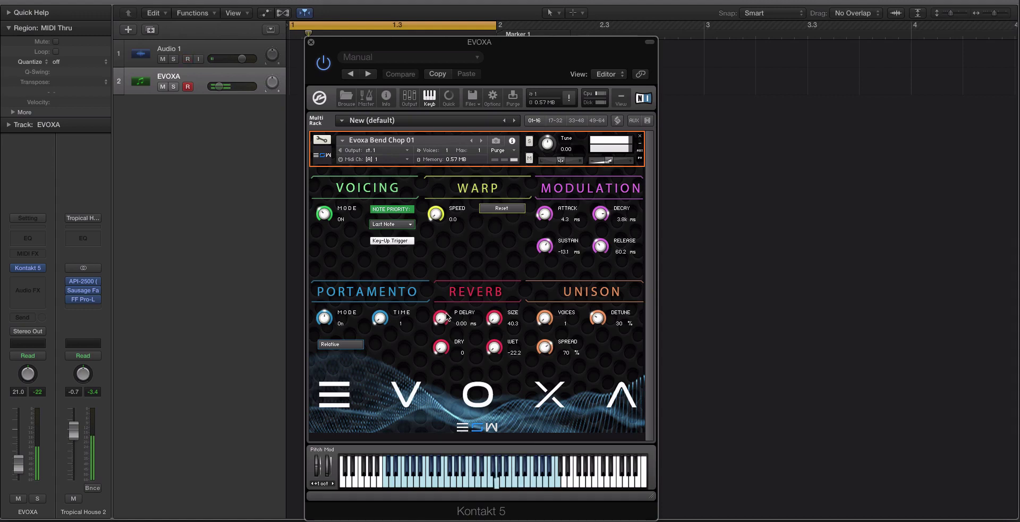
drag(437, 214, 435, 200)
drag(438, 214, 437, 176)
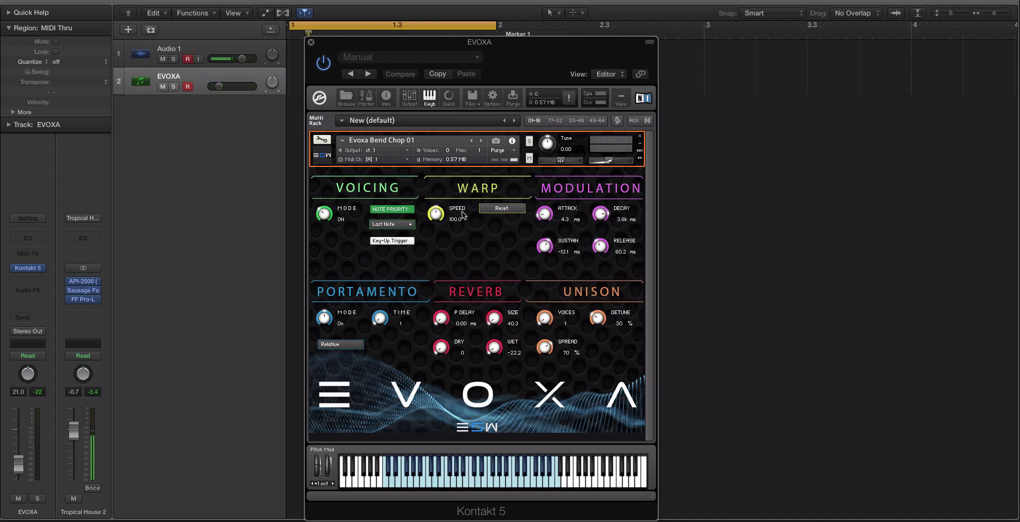
Step through the presets to load Evoxa Big Grunt
click(481, 141)
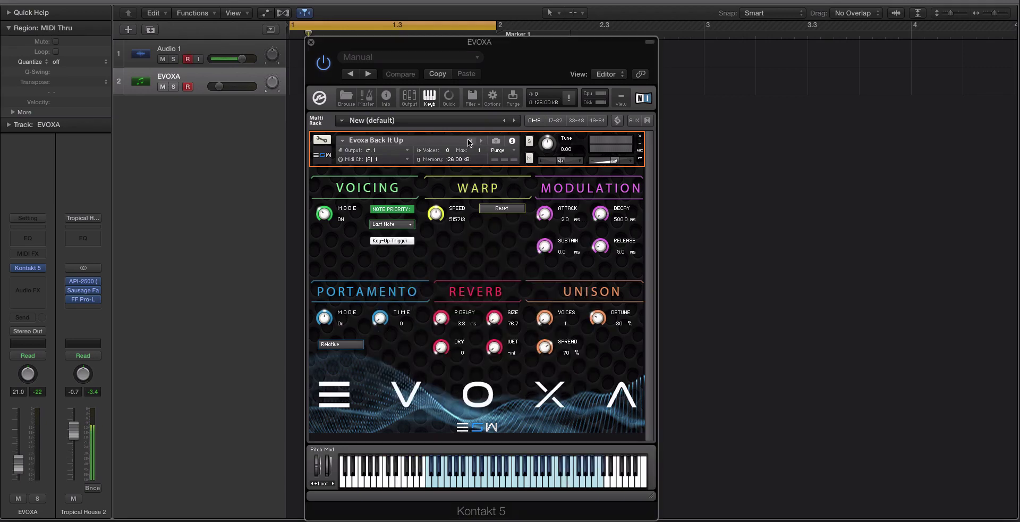
click(481, 141)
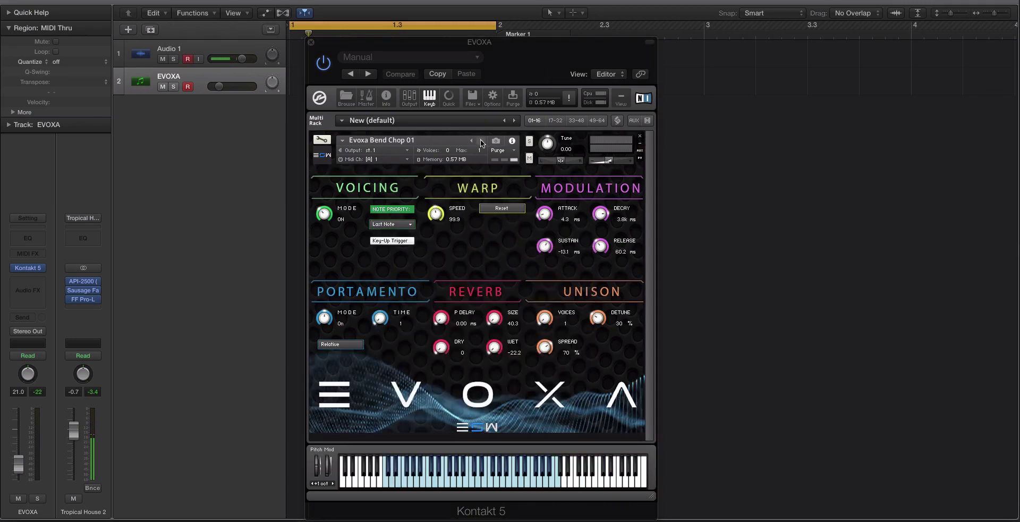
click(481, 141)
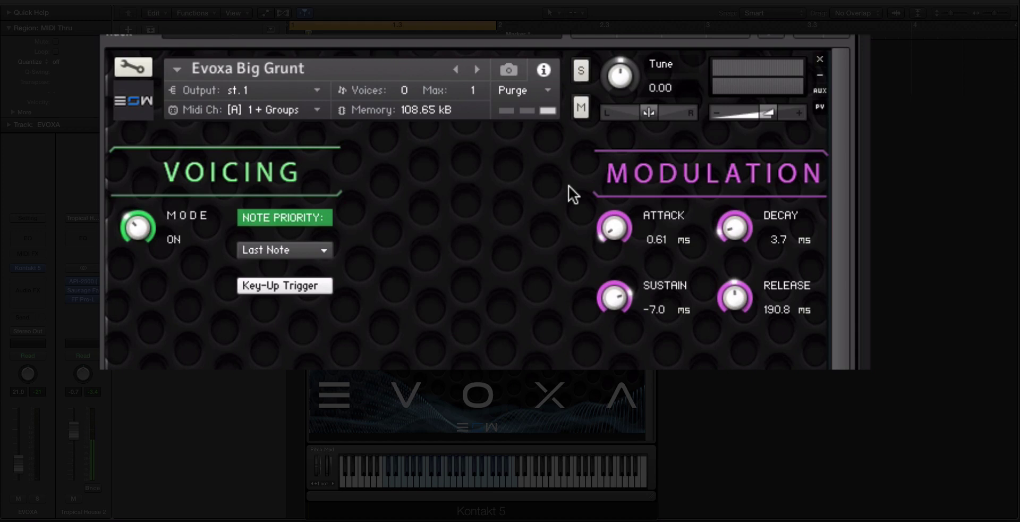
Stretch Big Grunt's attack, decay, release and sustain, then load Evoxa Breath Breath
drag(612, 230, 622, 77)
drag(619, 221, 578, 397)
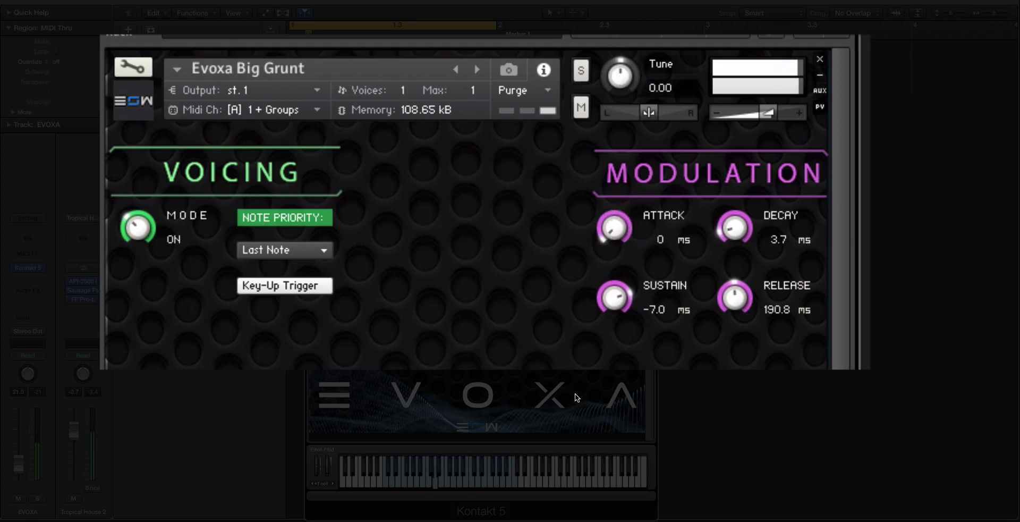
drag(739, 223, 737, 66)
drag(735, 297, 735, 255)
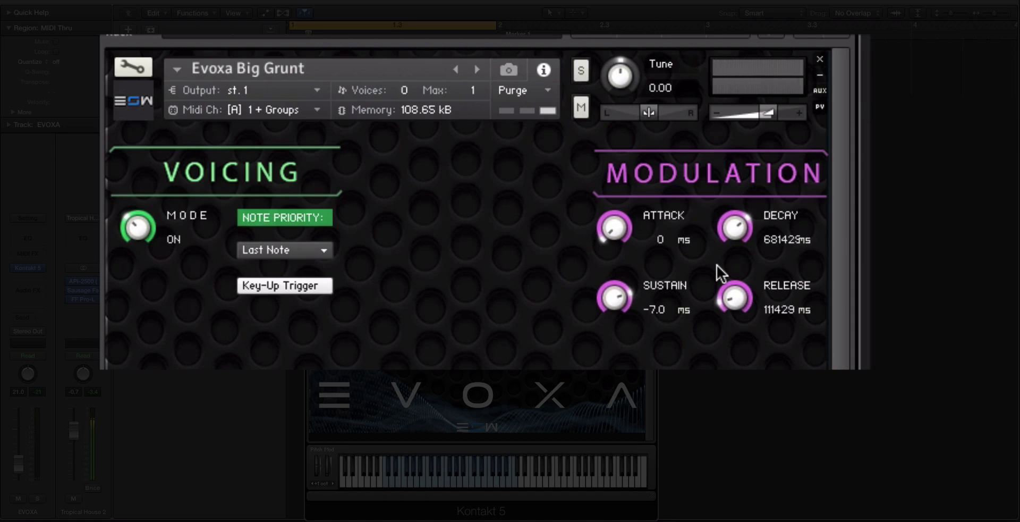
drag(726, 291, 733, 309)
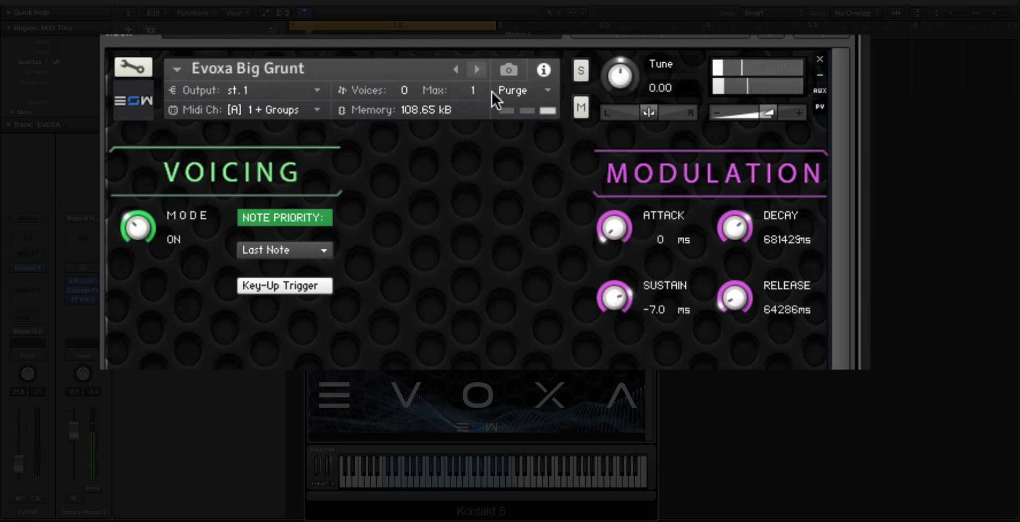
drag(615, 296, 620, 346)
drag(623, 241, 627, 298)
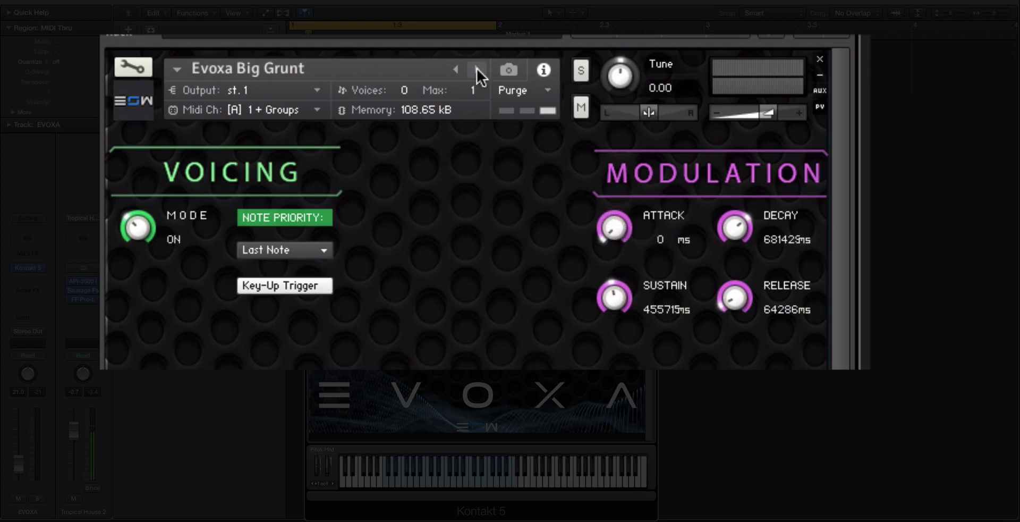
click(477, 69)
drag(626, 249, 638, 330)
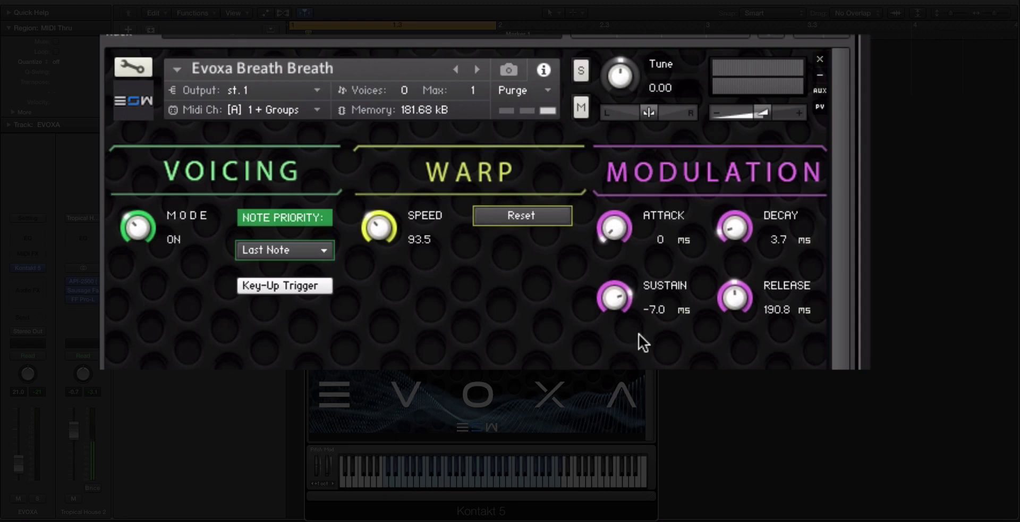
Set Warp speed to 166.5 with decay 12429 ms, sustain 43857 ms and release 73285 ms
drag(735, 230, 729, 228)
drag(620, 317, 612, 309)
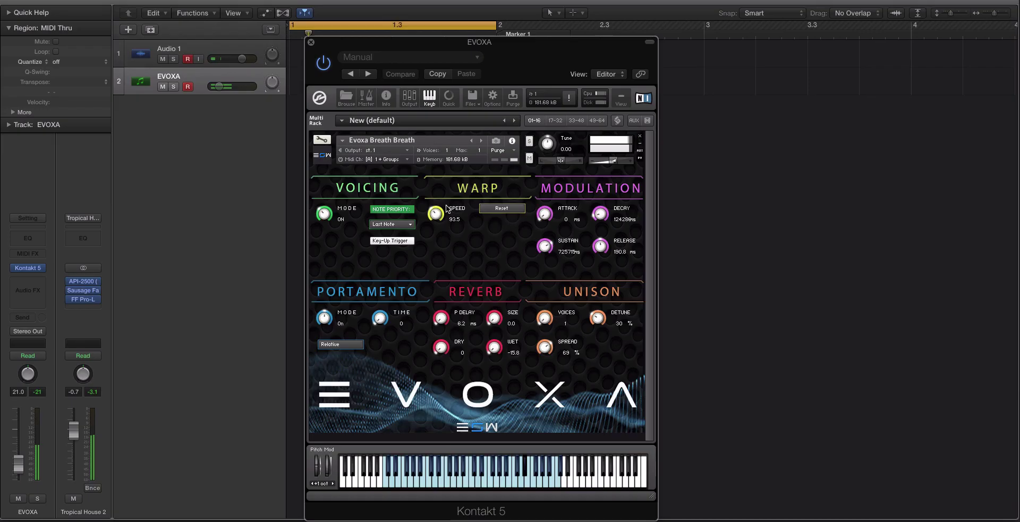
drag(447, 209, 454, 186)
drag(454, 106, 441, 241)
drag(548, 240, 552, 323)
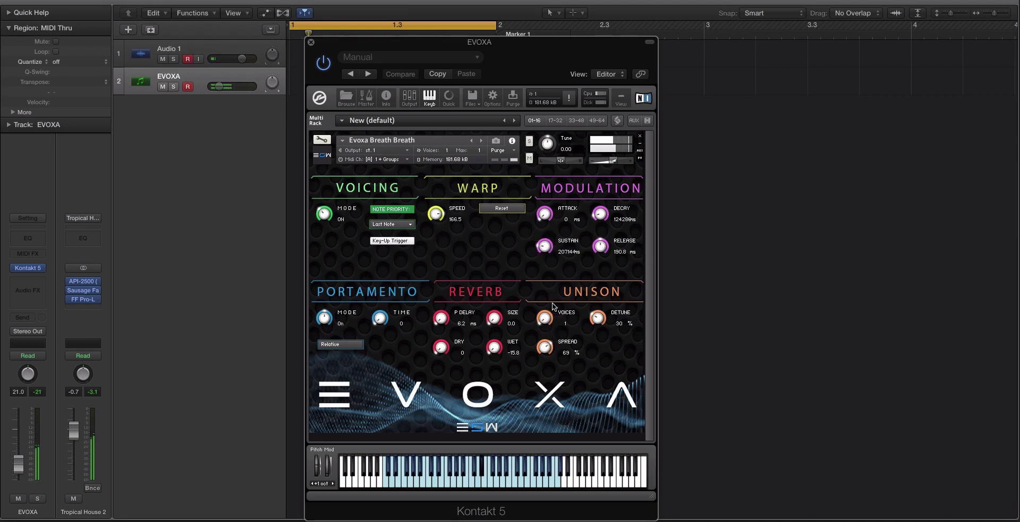
drag(554, 305, 556, 222)
drag(602, 247, 541, 308)
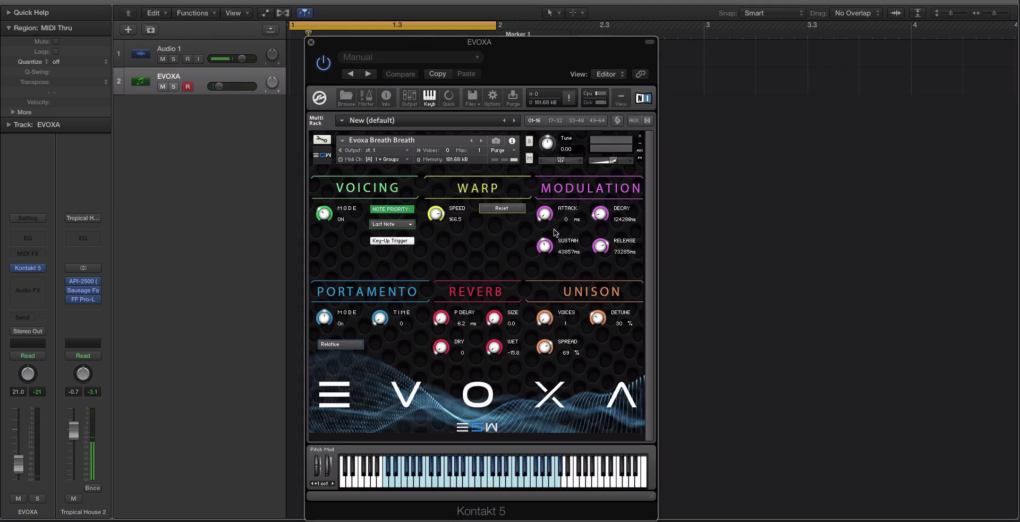
Load the Evoxa Breathy Chop 01 preset and switch portamento off and back on
click(482, 140)
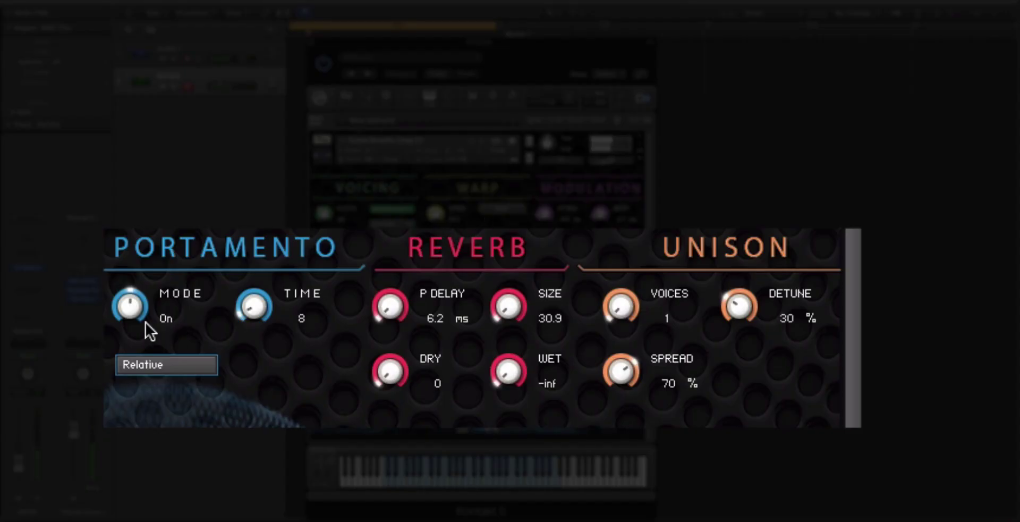
drag(134, 318, 144, 351)
drag(130, 306, 130, 287)
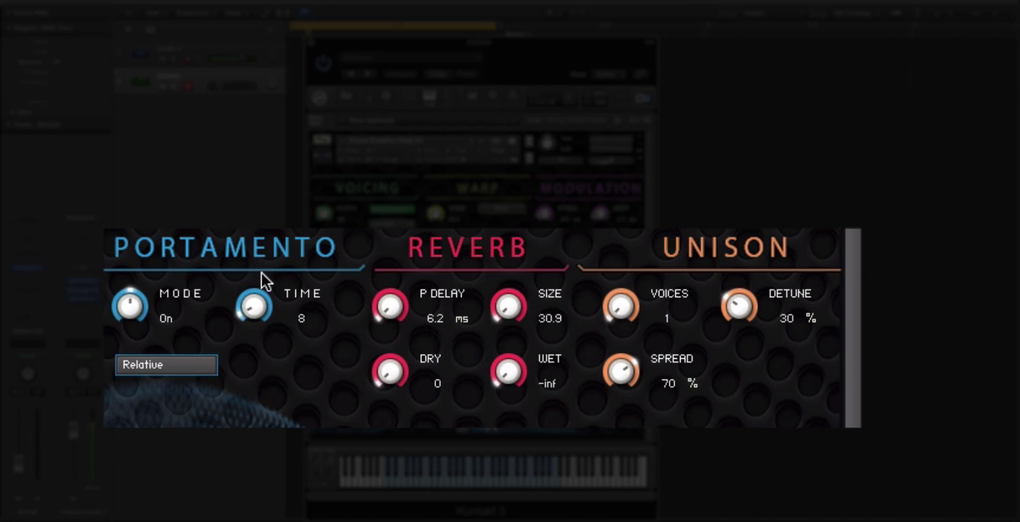
Set portamento glide time to 40, mode to Auto, and toggle Relative timing
drag(267, 289, 237, 237)
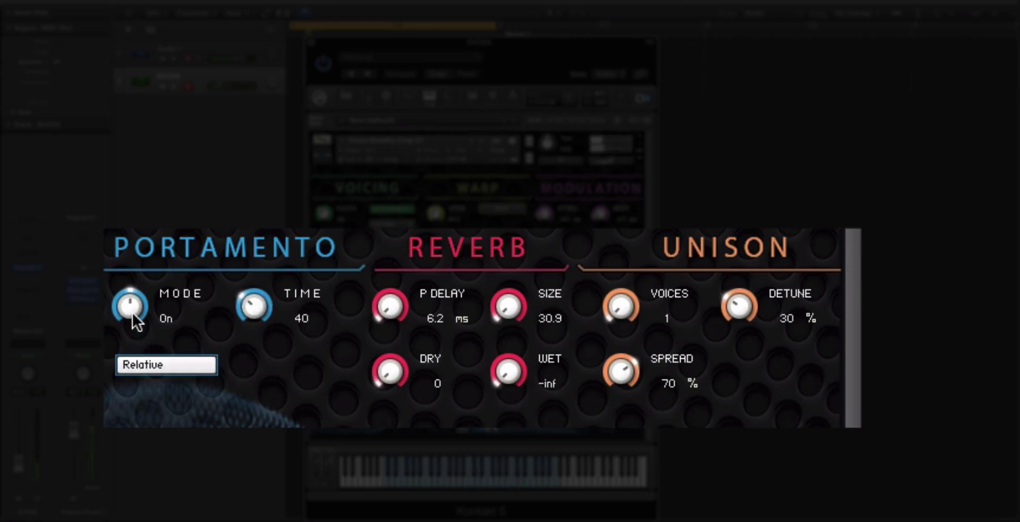
drag(138, 318, 137, 235)
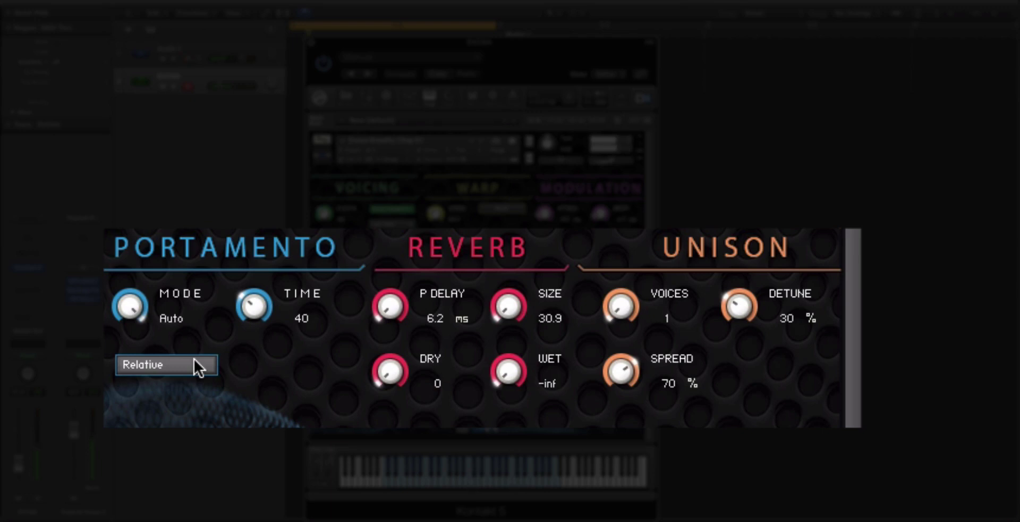
click(193, 359)
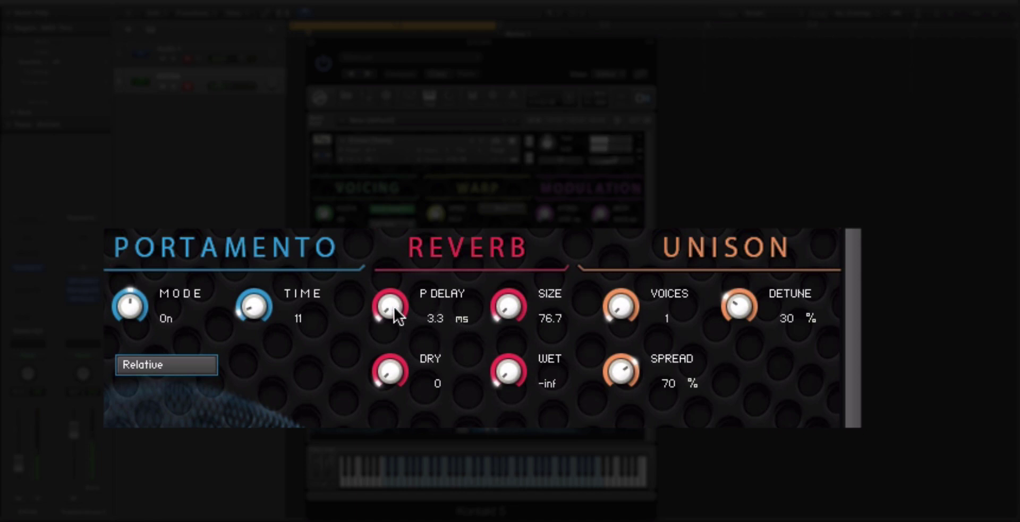
Sweep reverb pre-delay up to 87.9 ms and back down to 0.00 ms, raising the wet level
drag(393, 307, 432, 257)
drag(523, 372, 524, 346)
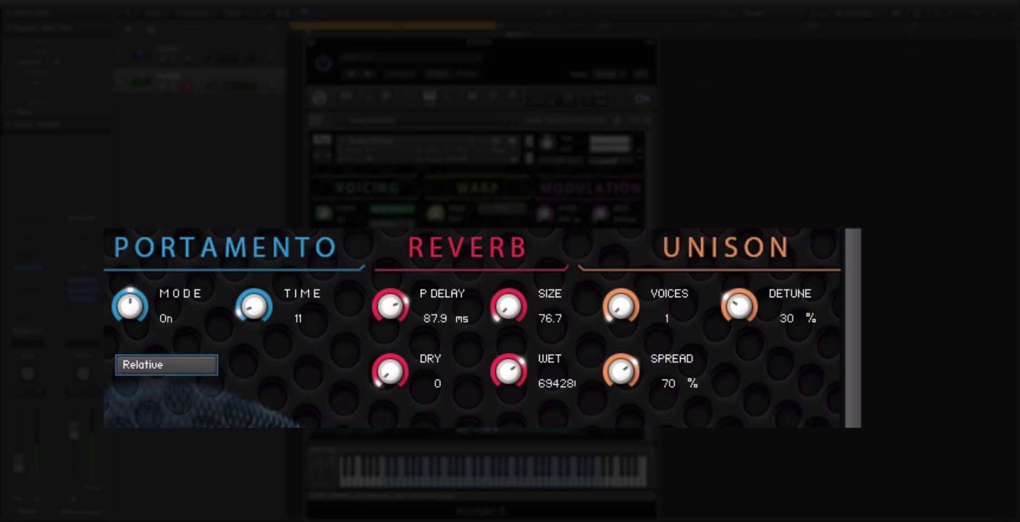
drag(410, 303, 409, 468)
Settle reverb size at 69.0 and dry at -16.4, lowering the wet level slightly
drag(526, 308, 496, 196)
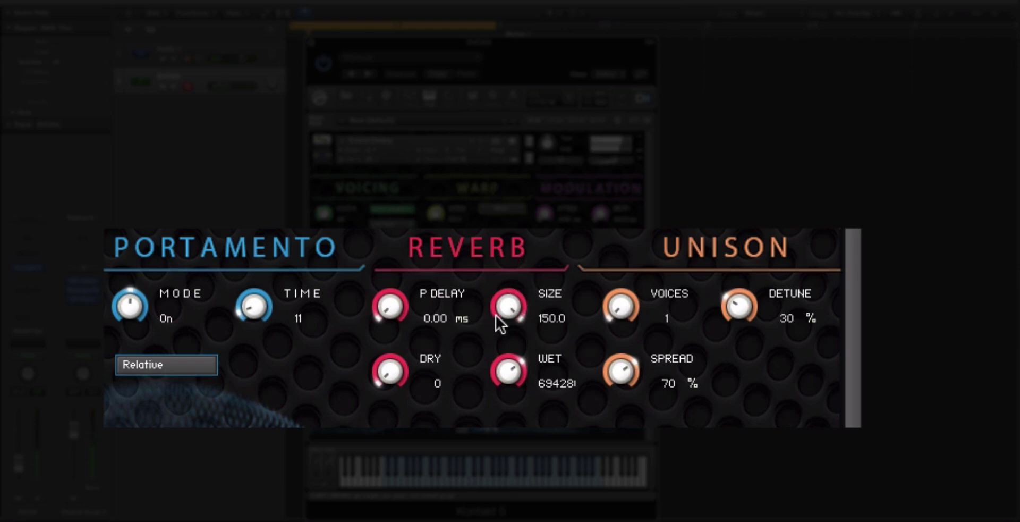
drag(509, 306, 412, 346)
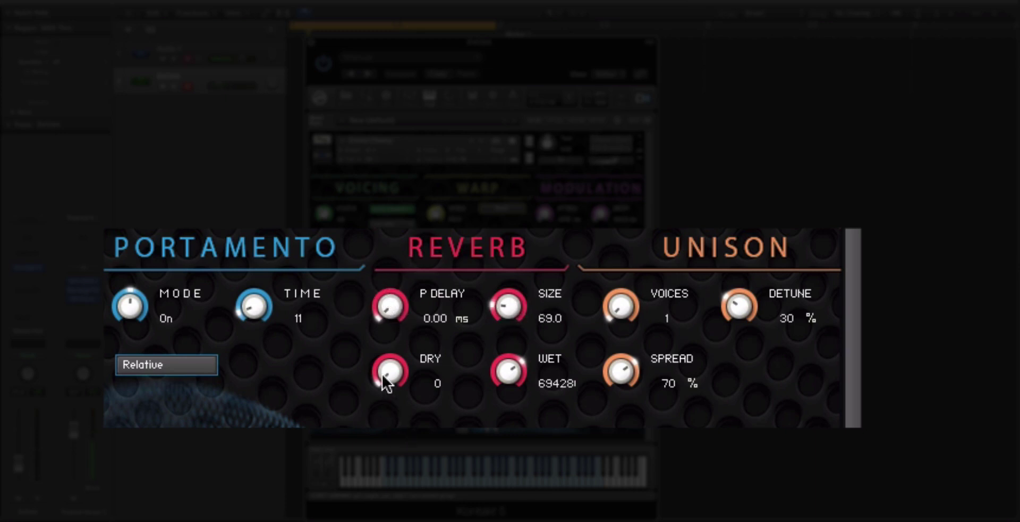
drag(386, 369, 569, 296)
drag(508, 371, 509, 393)
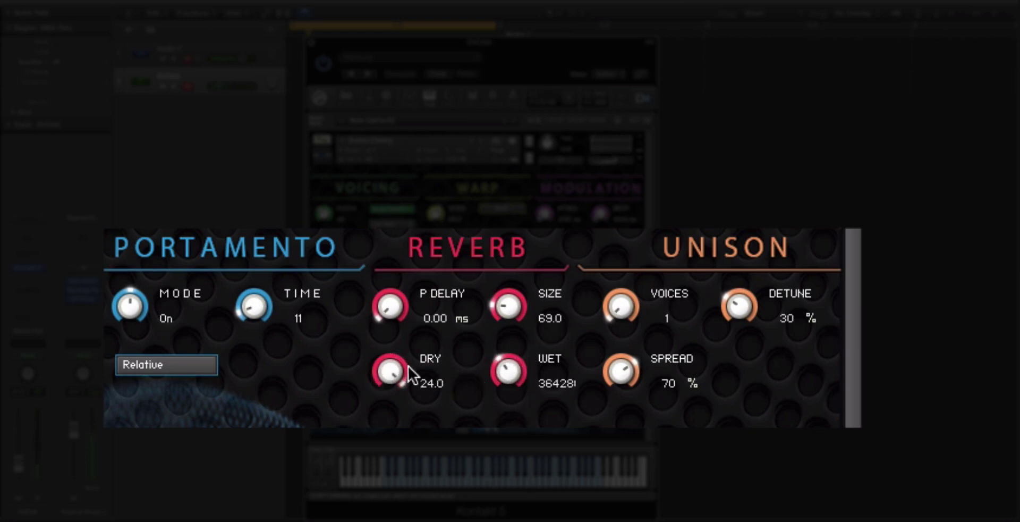
drag(401, 376, 455, 431)
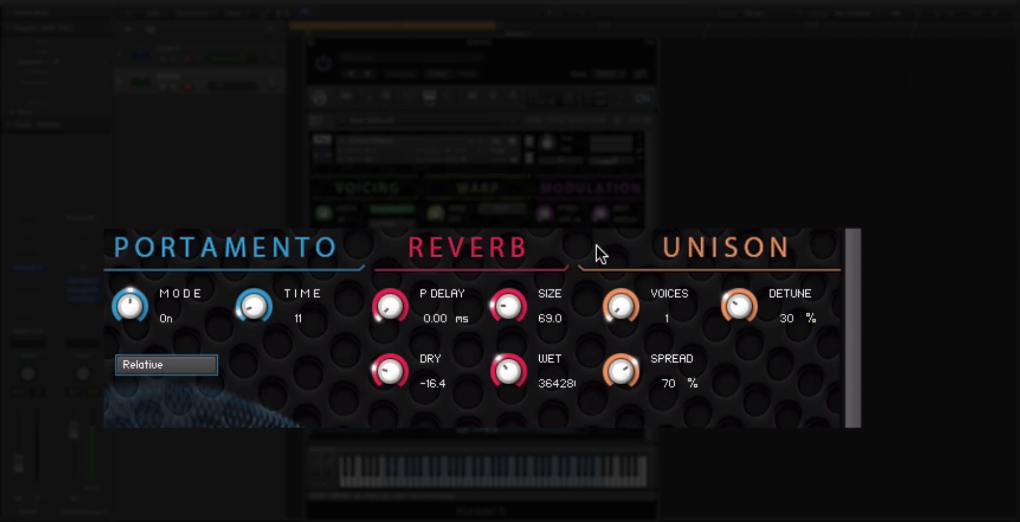
Step through Evoxa presets to load Evoxa Cheesy and focus its plugin window
click(482, 140)
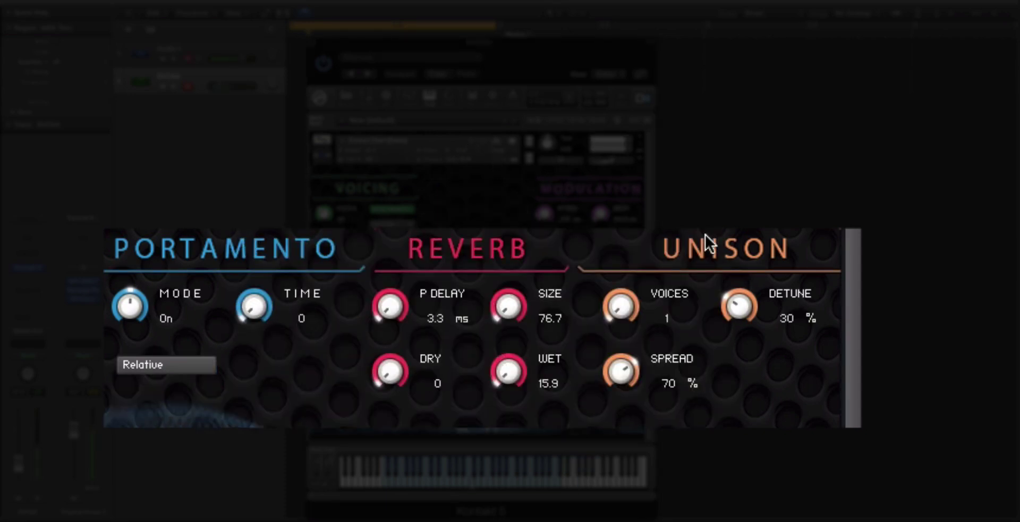
click(473, 143)
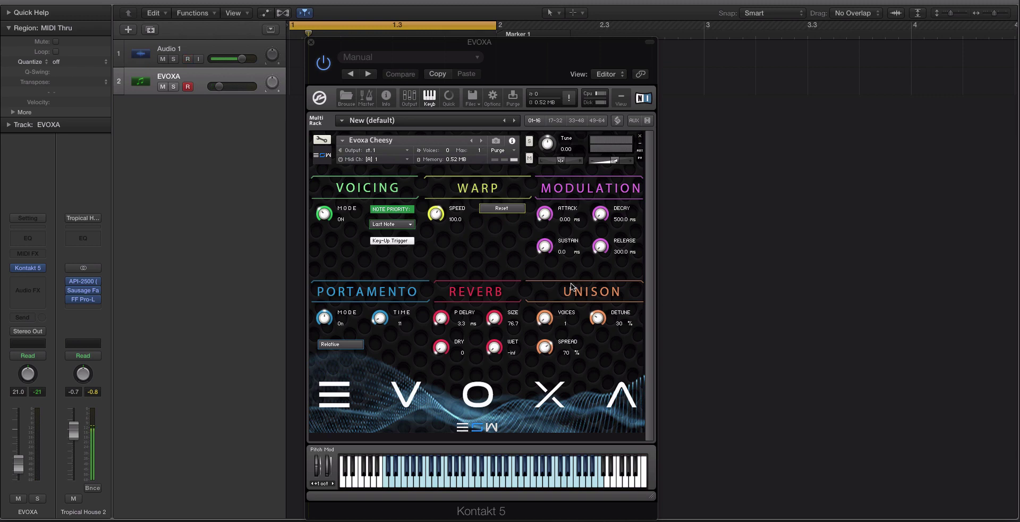
click(484, 134)
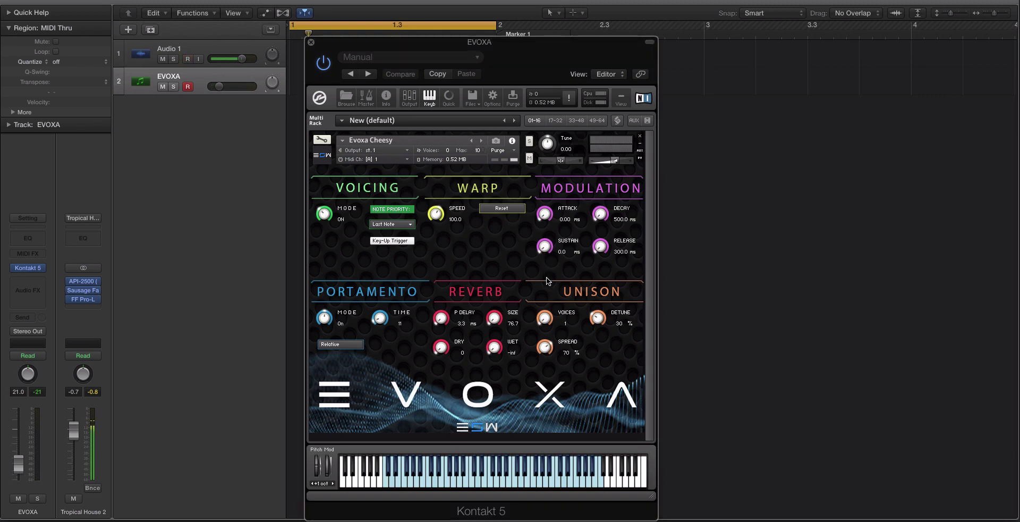
Set Unison to 3 voices with 47% detune and 67% spread
drag(545, 315, 544, 304)
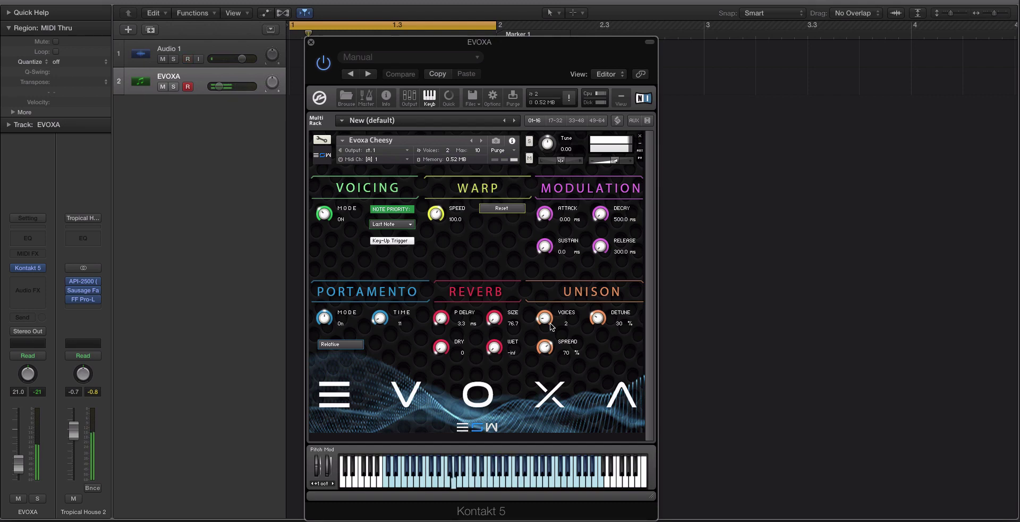
drag(545, 346, 599, 260)
drag(545, 315, 550, 391)
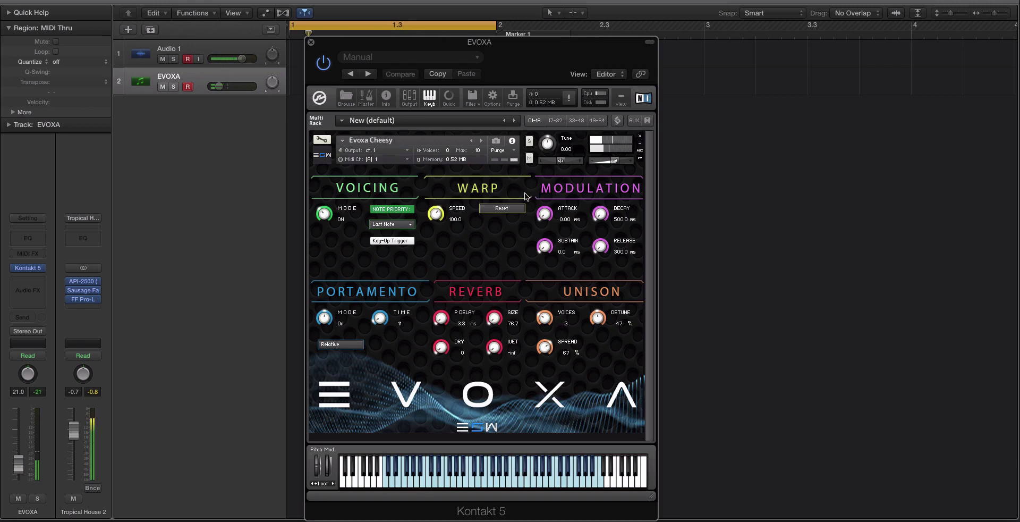
Cycle through Breath Breath, Big Grunt and Back It Up presets, dropping warp speed to 0
click(473, 141)
click(472, 141)
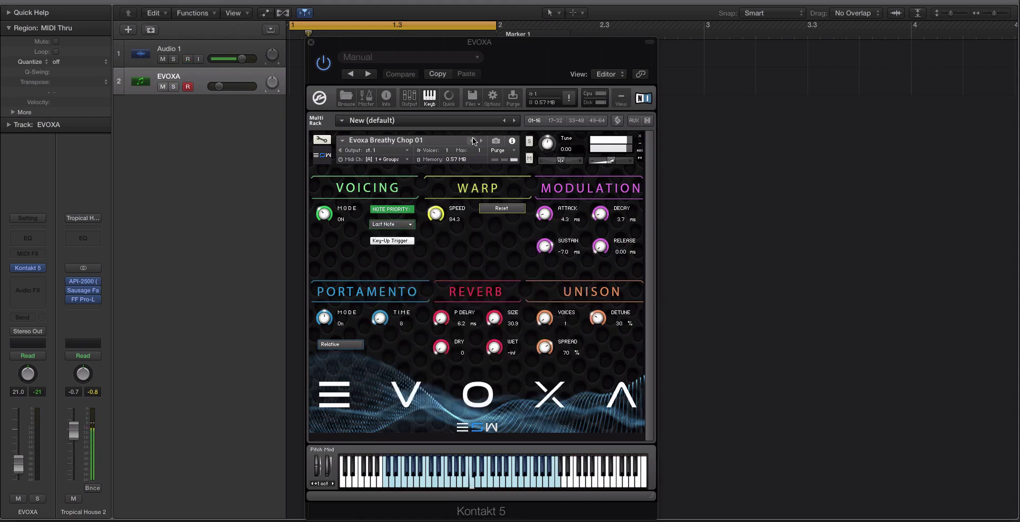
click(473, 141)
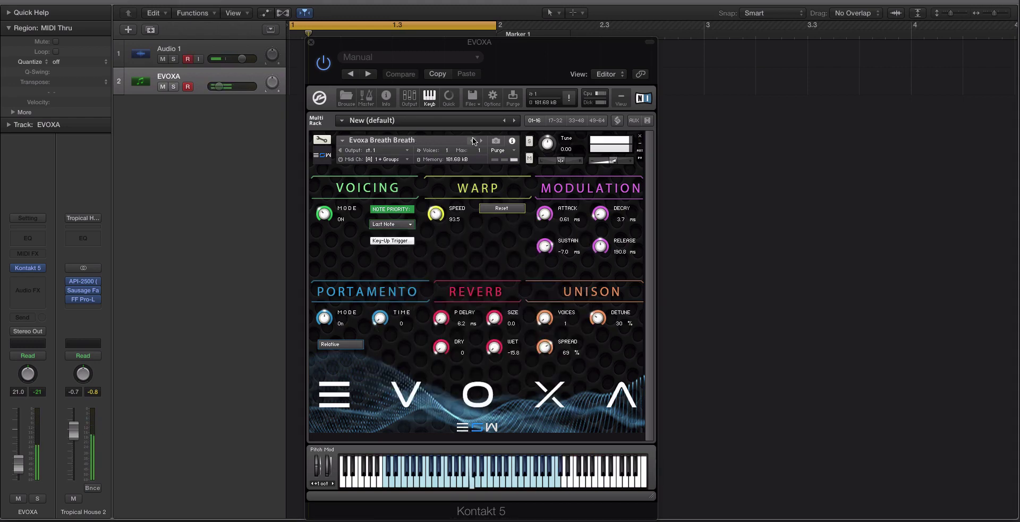
drag(439, 220, 445, 248)
click(471, 141)
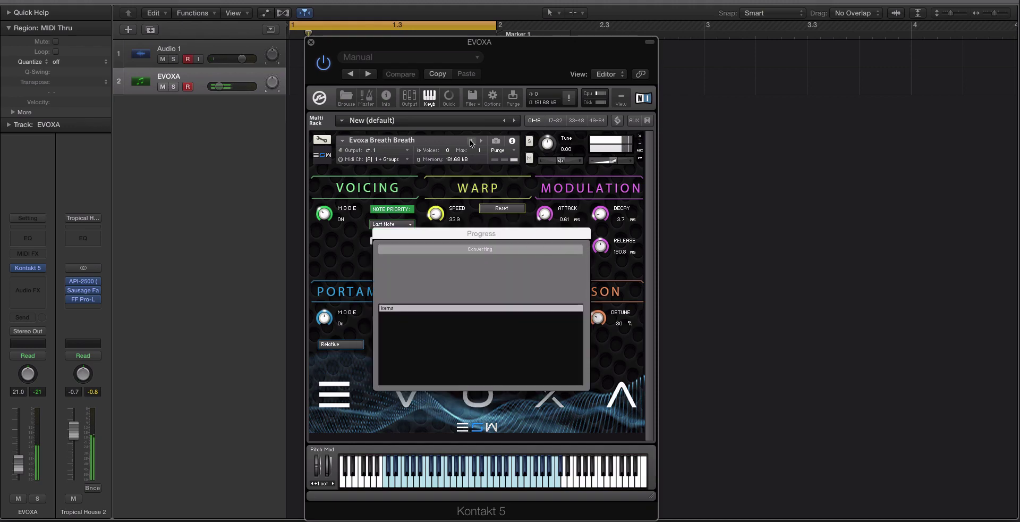
click(472, 141)
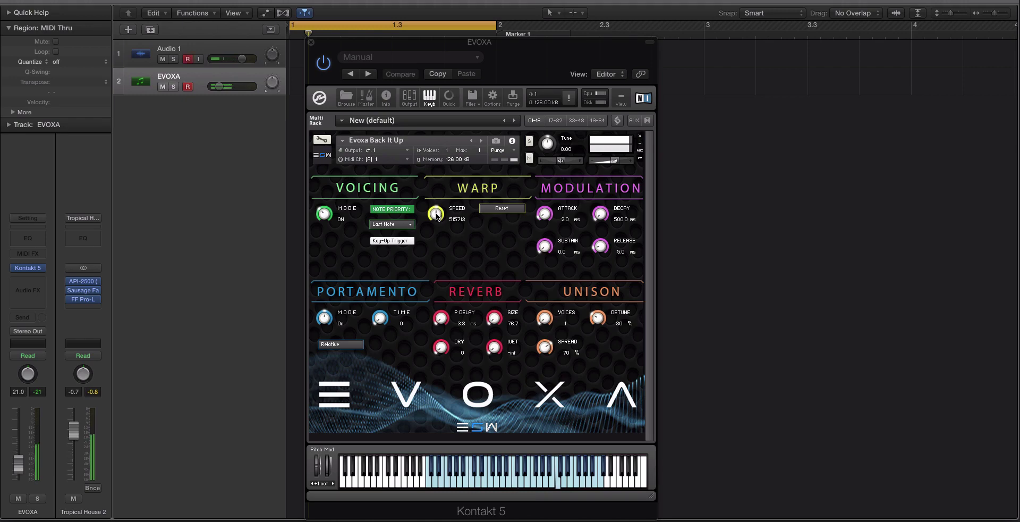
drag(437, 214, 439, 218)
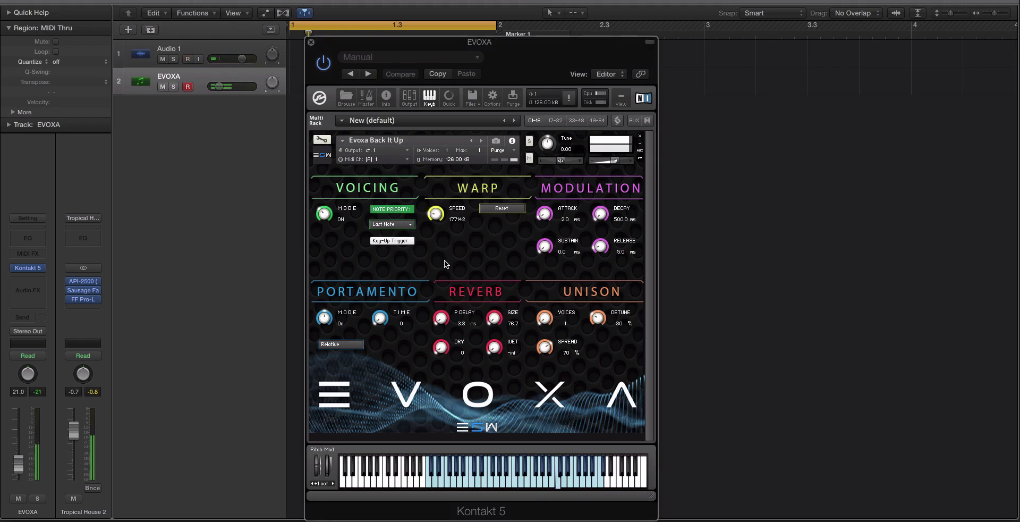
Continue through Ayyyy and Aussie Chop 02, then forward to Evoxa Bend Chop 01
click(471, 140)
click(471, 141)
click(481, 141)
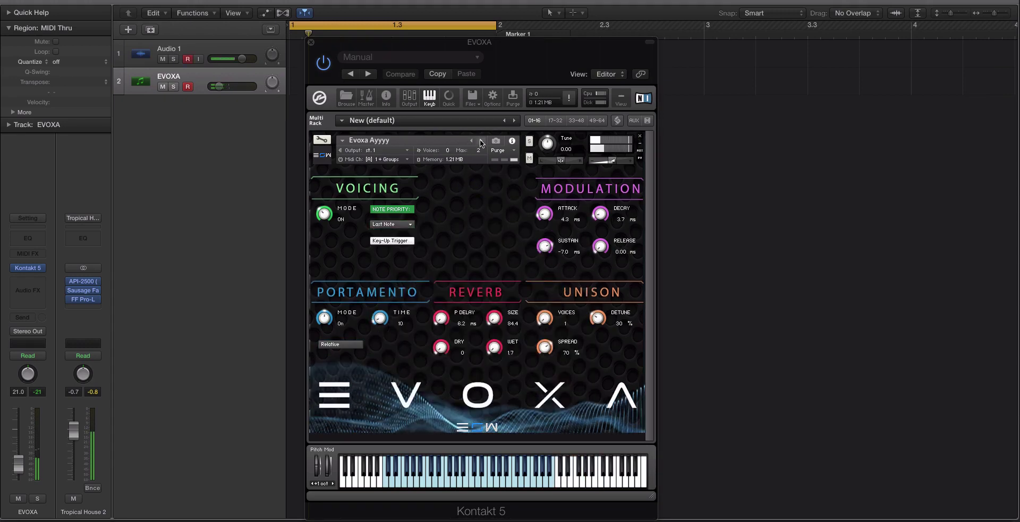
click(482, 141)
click(482, 141)
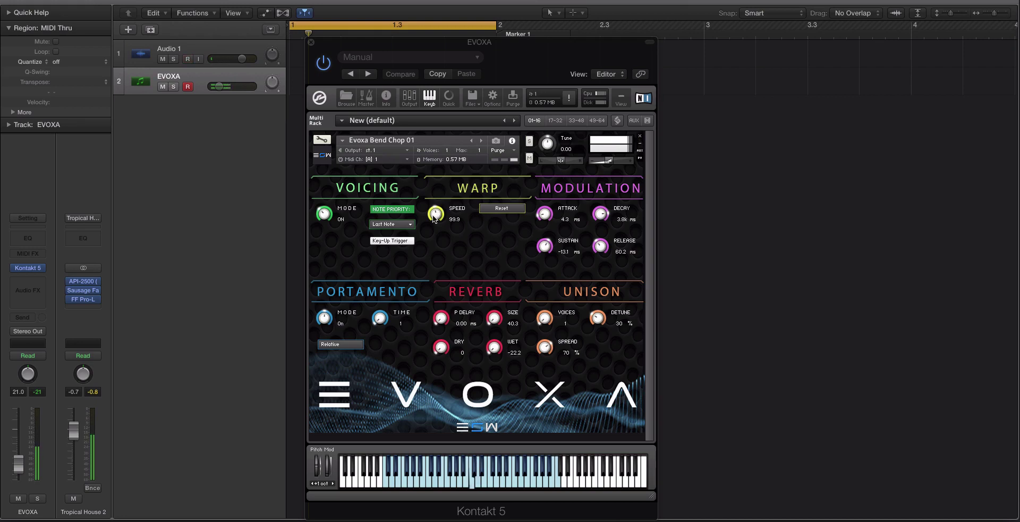
Stop warp at speed 0.0 and try unison settings, ending at 2 voices, 10% detune, 100% spread
drag(440, 212, 446, 263)
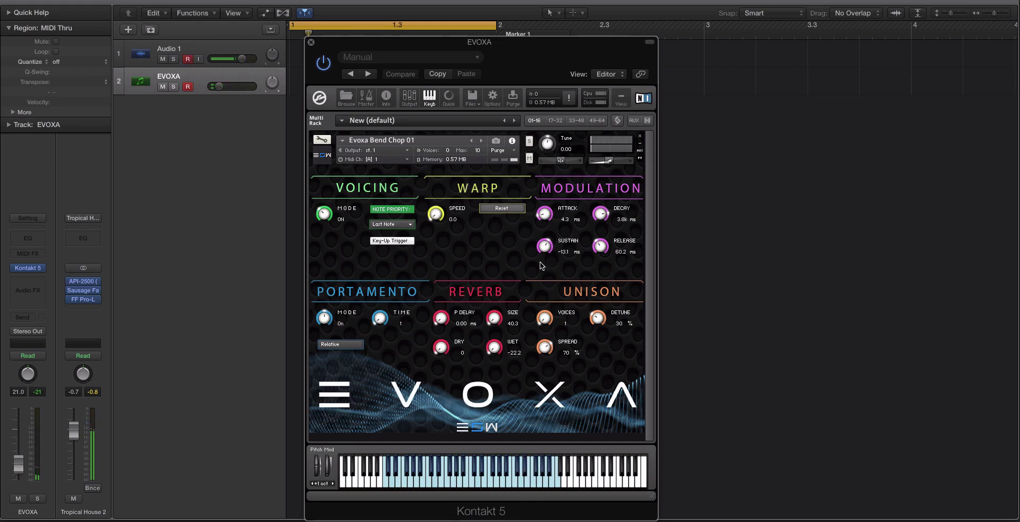
drag(544, 317, 553, 292)
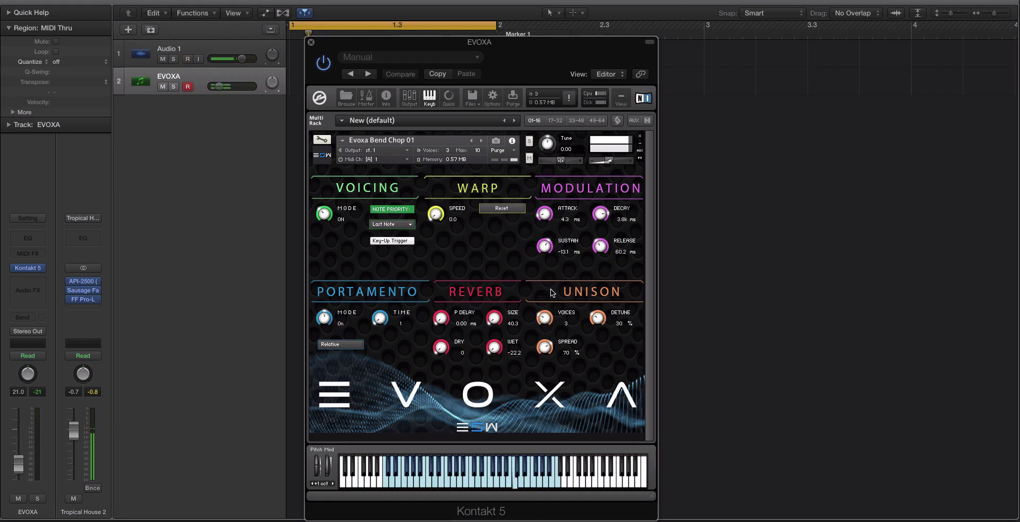
drag(553, 348, 556, 396)
drag(598, 320, 600, 259)
drag(598, 317, 600, 334)
drag(545, 319, 599, 331)
drag(545, 347, 535, 196)
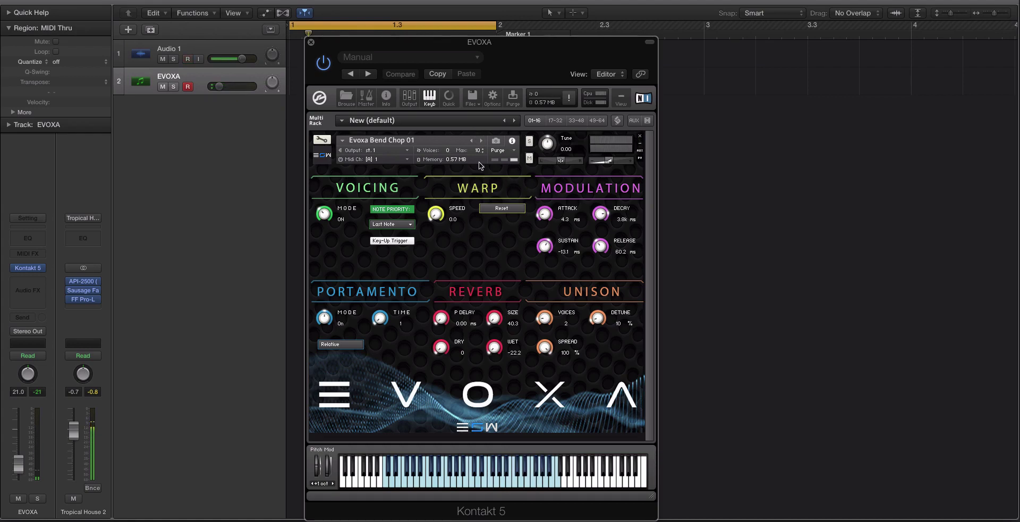
Raise warp speed to 100.0, then step past Evoxa Big Grunt to Evoxa Breath Breath
drag(441, 216, 439, 205)
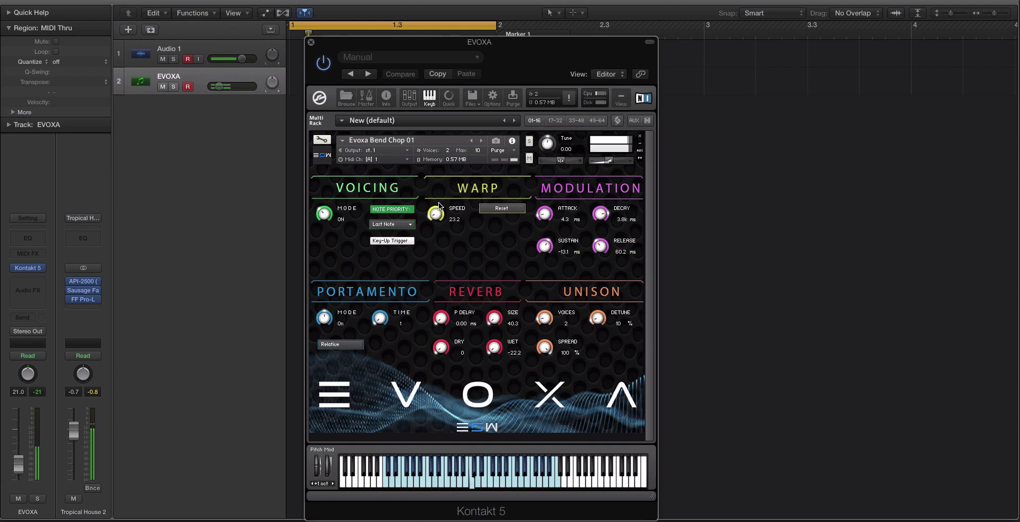
drag(440, 211, 443, 166)
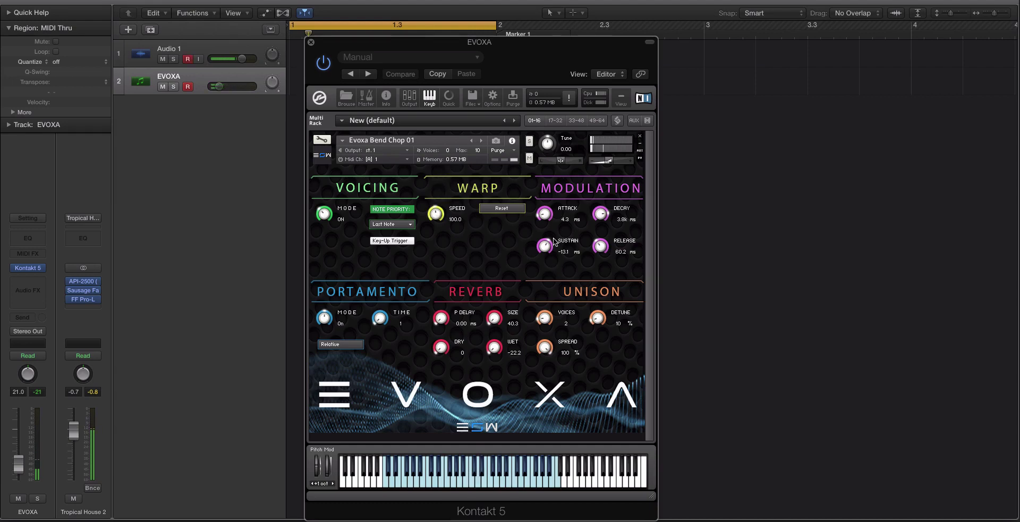
click(482, 141)
click(482, 141)
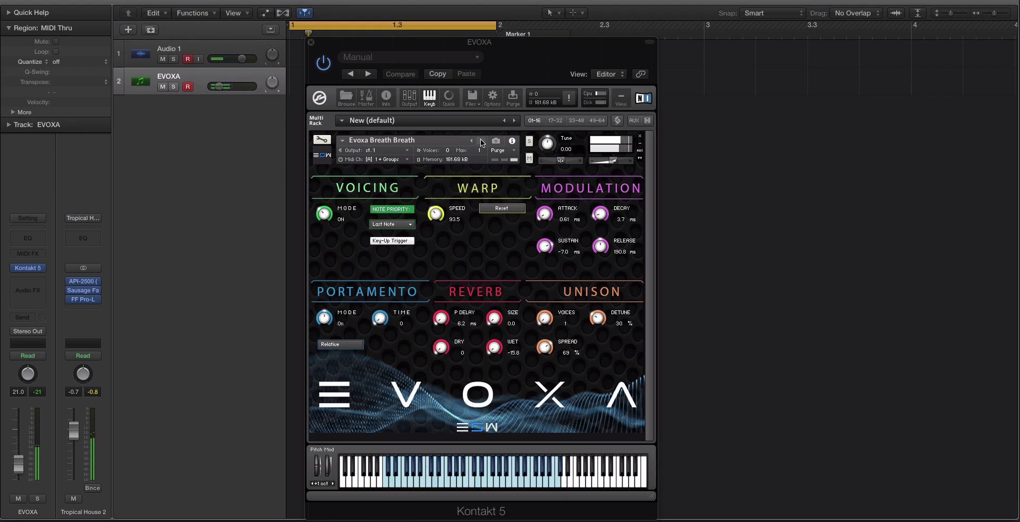
click(548, 144)
drag(546, 142, 547, 140)
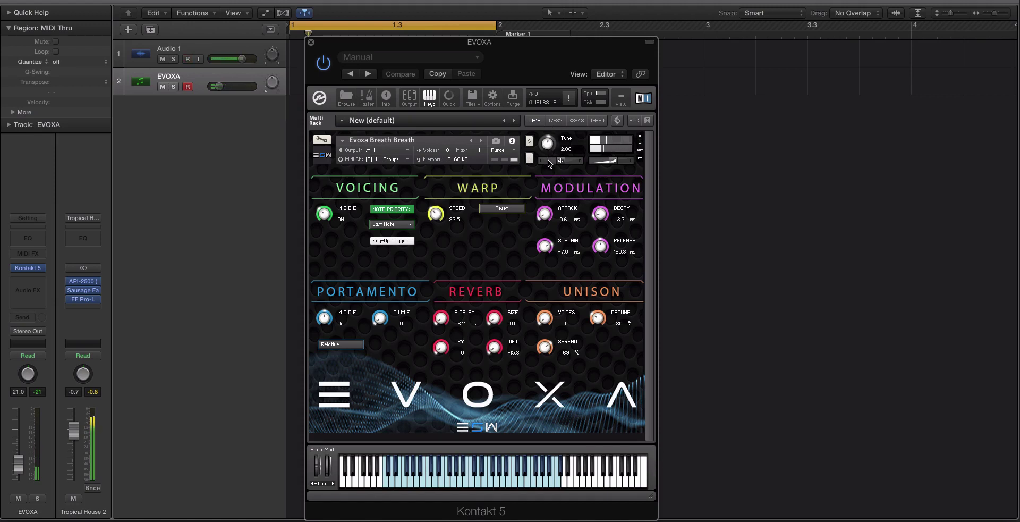
drag(550, 144, 539, 153)
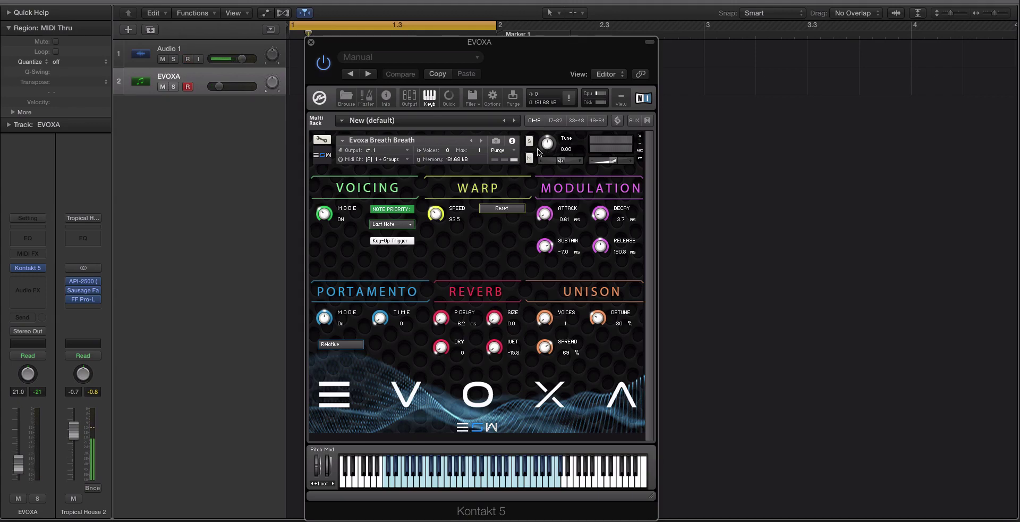